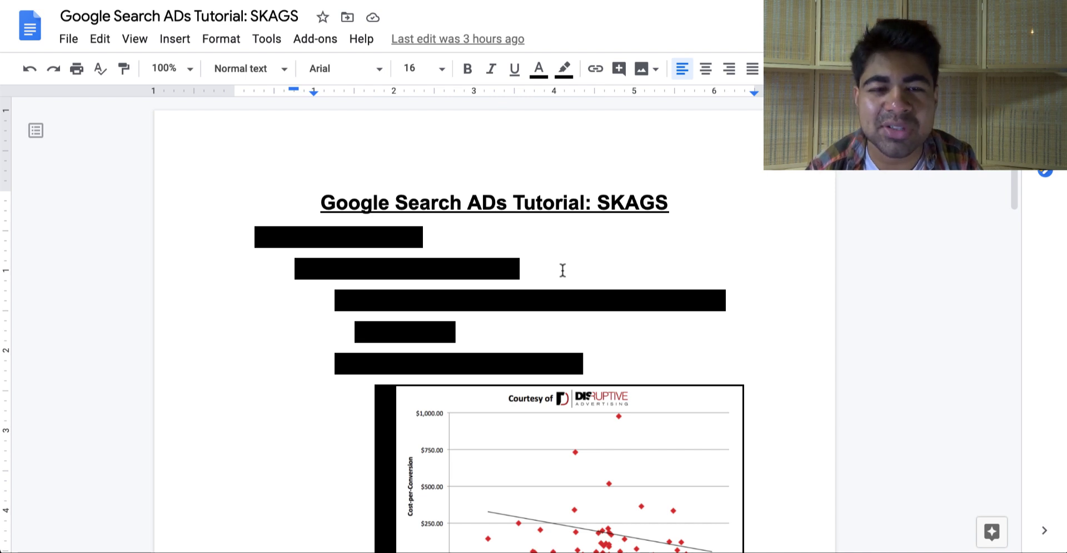
# Remove the black highlight from the opening bullets, from "What are SKAGS?" through "Impacts quality score directly".
pyautogui.scroll(-1, 562, 271)
pyautogui.scroll(-1, 552, 302)
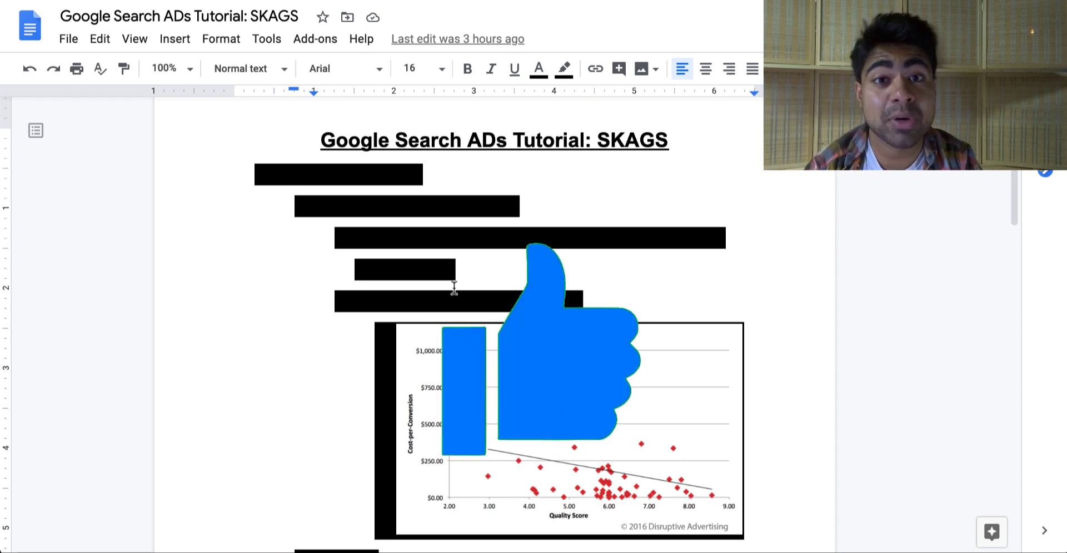
pyautogui.scroll(1, 555, 305)
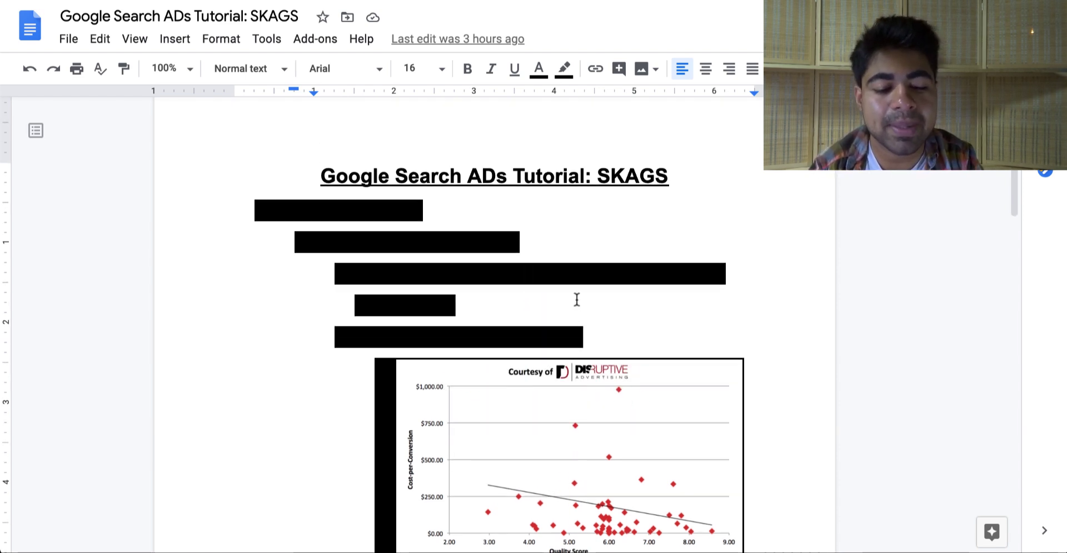
pyautogui.moveTo(604, 332)
pyautogui.mouseDown()
pyautogui.moveTo(420, 306)
pyautogui.moveTo(222, 214)
pyautogui.mouseUp()
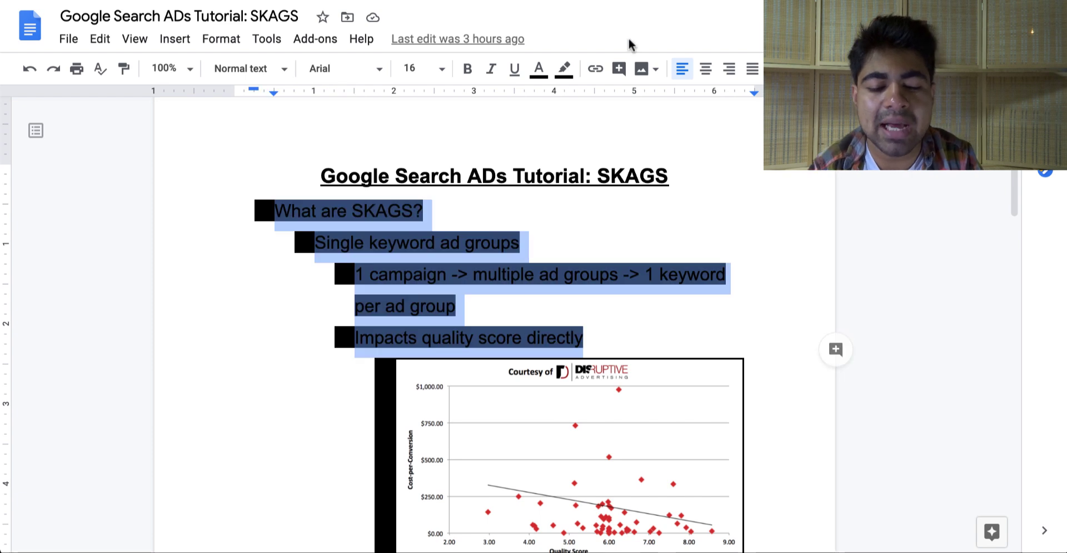
pyautogui.click(564, 68)
pyautogui.click(593, 106)
pyautogui.click(579, 266)
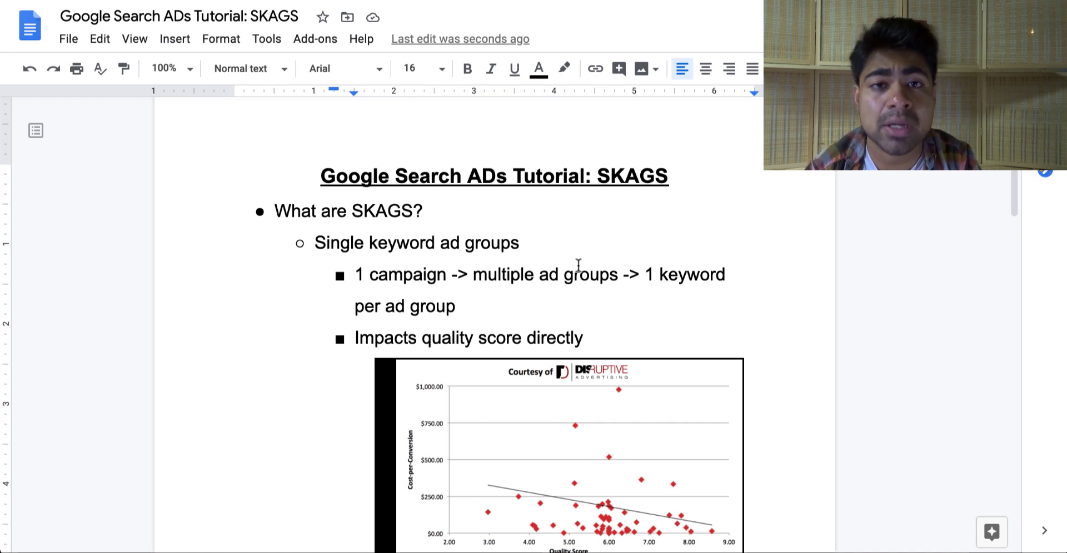
# Examine the bullet describing one campaign with multiple ad groups and one keyword per ad group.
pyautogui.scroll(-1, 579, 265)
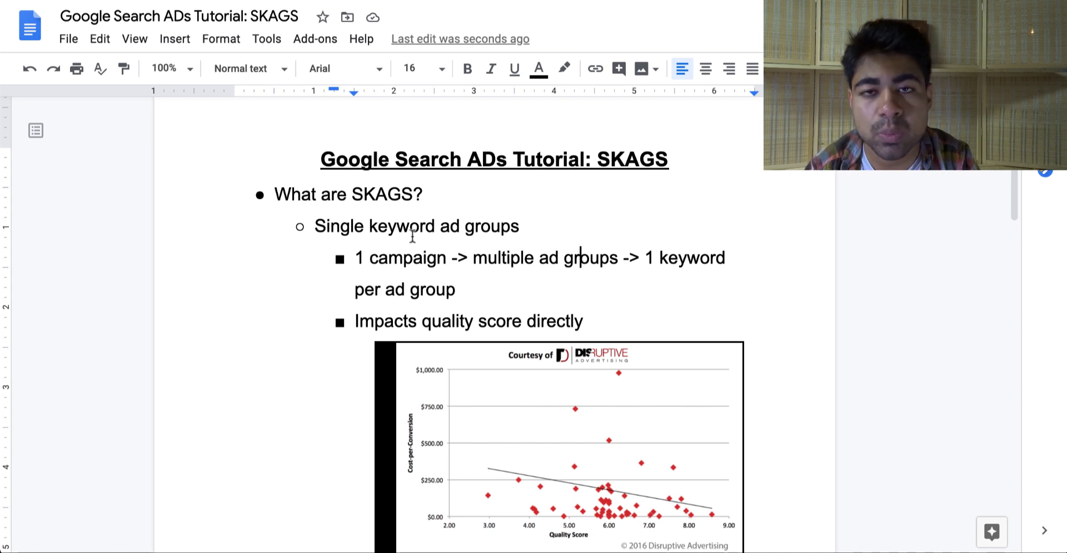
pyautogui.click(355, 258)
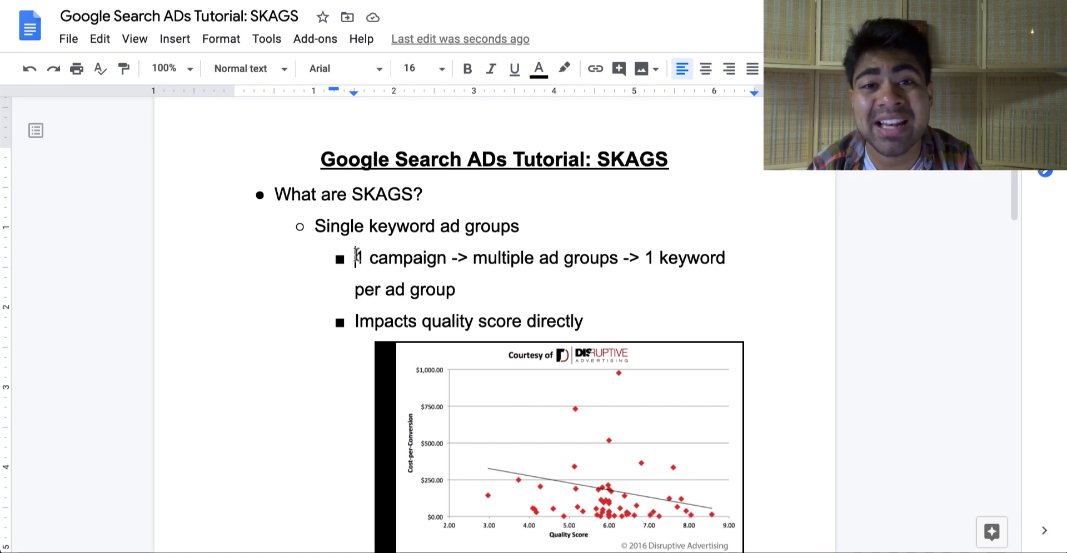
pyautogui.moveTo(356, 258); pyautogui.dragTo(610, 258)
pyautogui.click(498, 258)
pyautogui.click(697, 268)
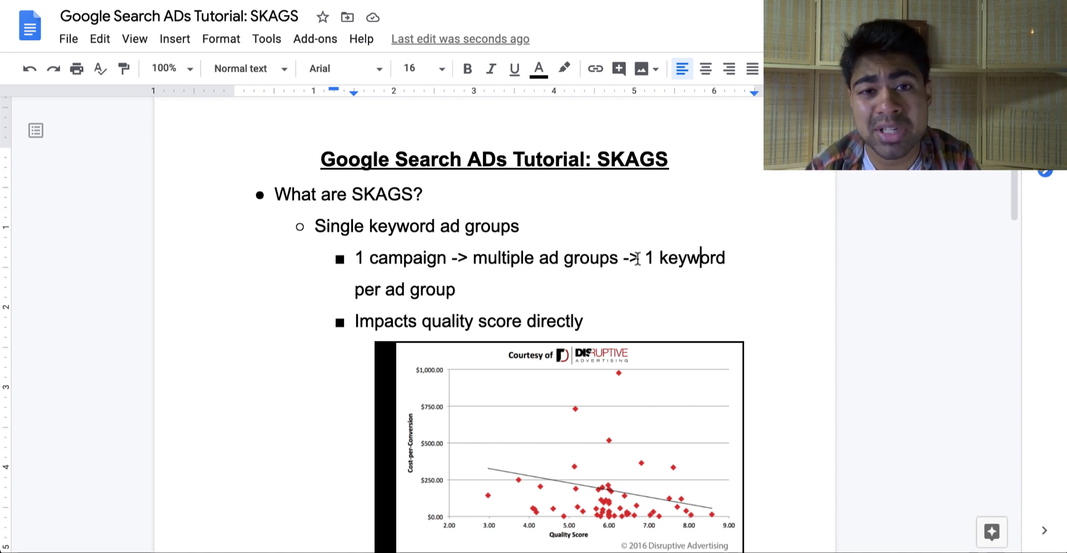
# Remove the black highlight from the bullet line holding the cost-per-conversion versus quality score chart.
pyautogui.scroll(-2, 637, 259)
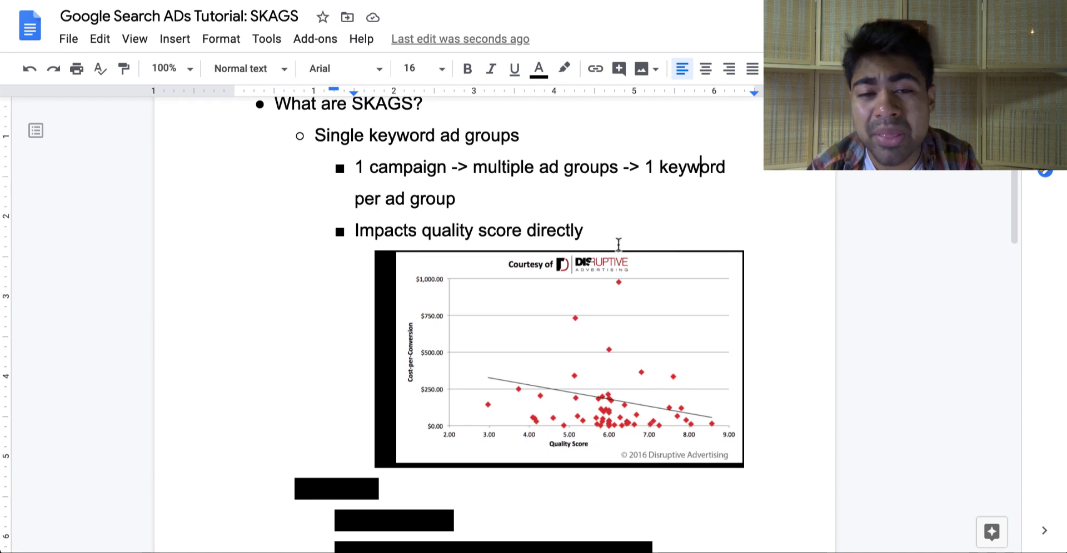
pyautogui.scroll(1, 619, 244)
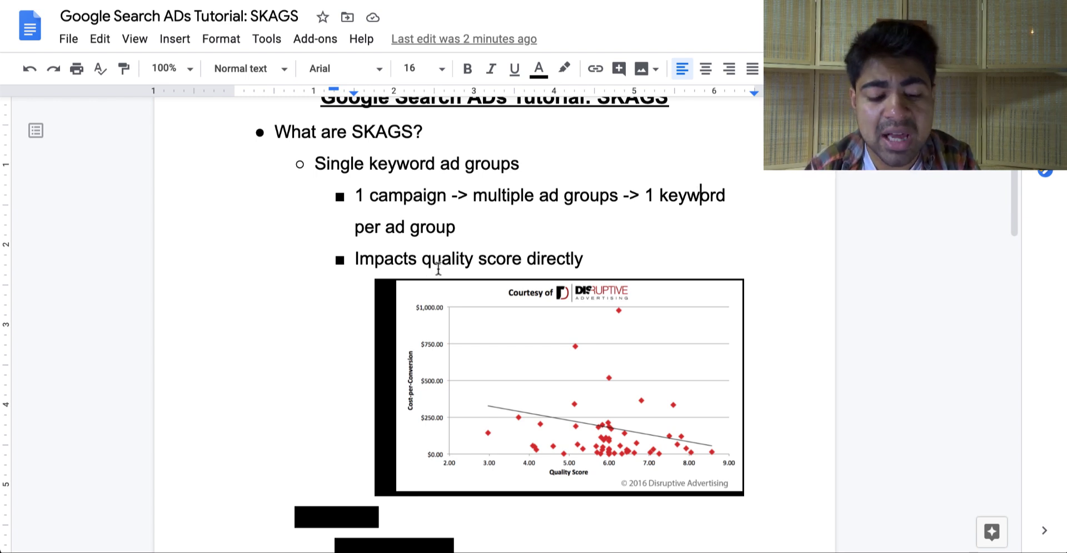
pyautogui.doubleClick(377, 365)
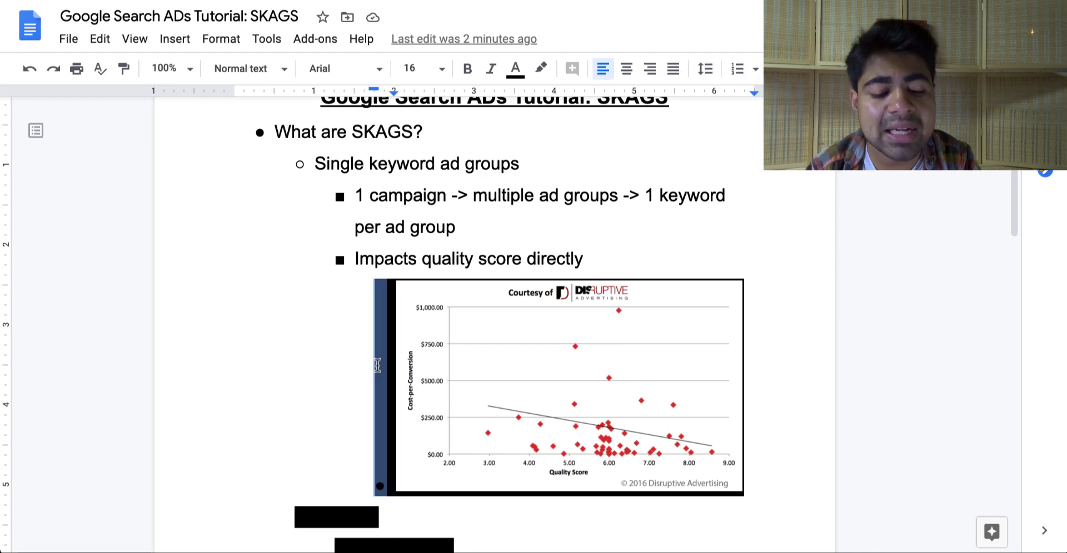
pyautogui.click(541, 68)
pyautogui.click(560, 101)
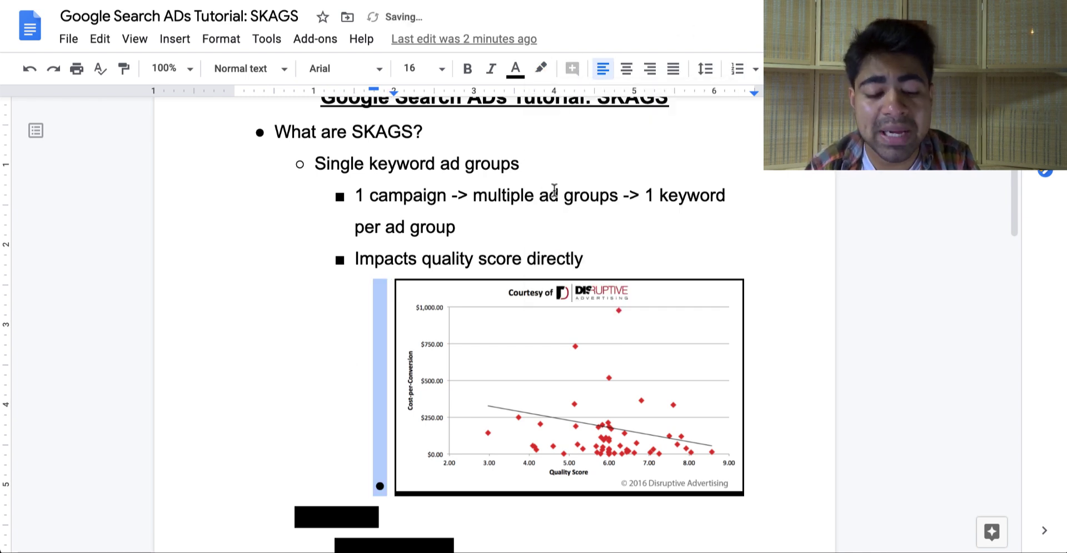
pyautogui.click(554, 190)
# Review the cost-per-conversion chart together with the list of bullets under "Benefits".
pyautogui.scroll(-1, 554, 190)
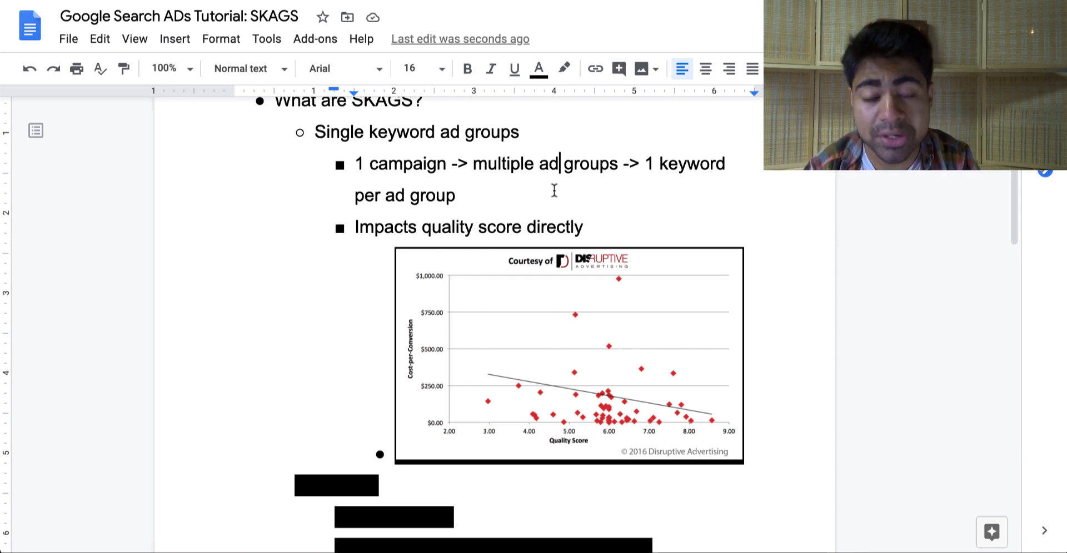
pyautogui.scroll(-3, 554, 190)
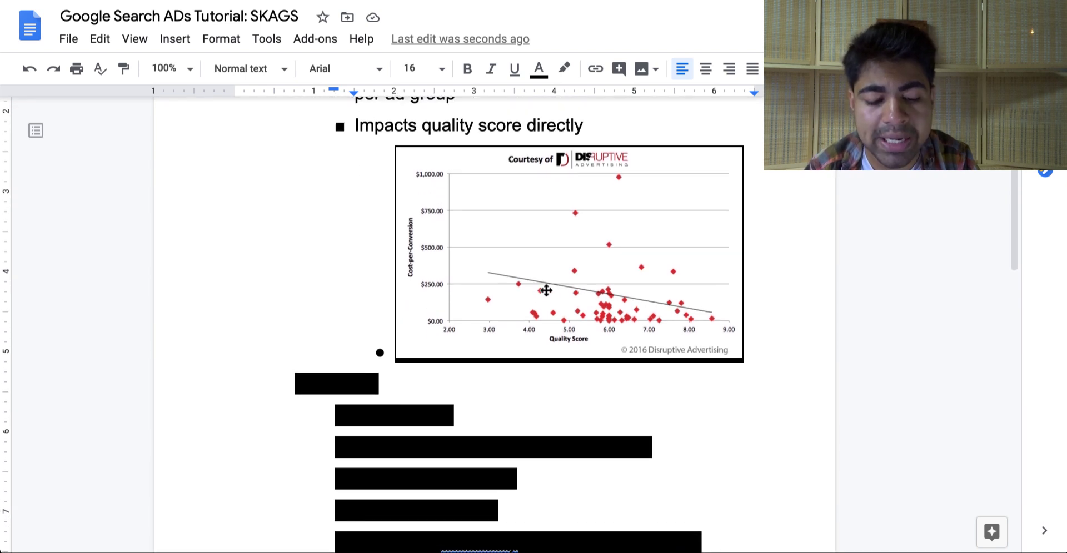
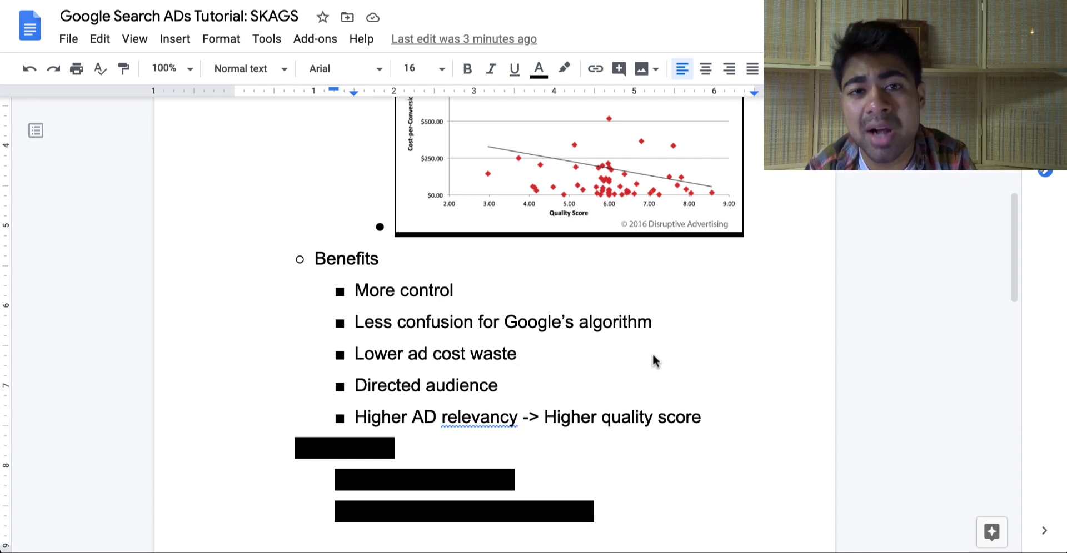
pyautogui.scroll(-1, 653, 359)
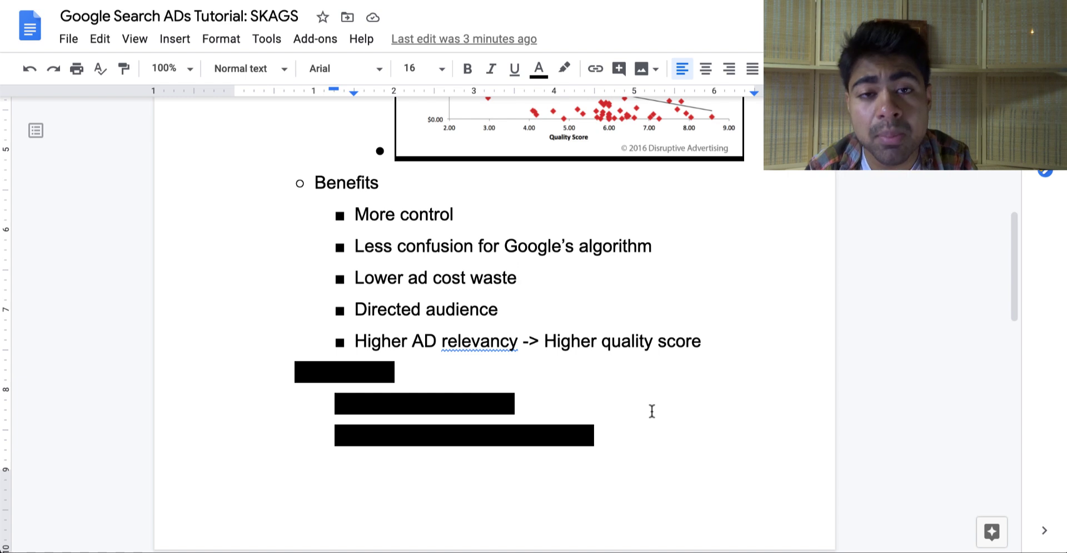
pyautogui.scroll(-4, 651, 411)
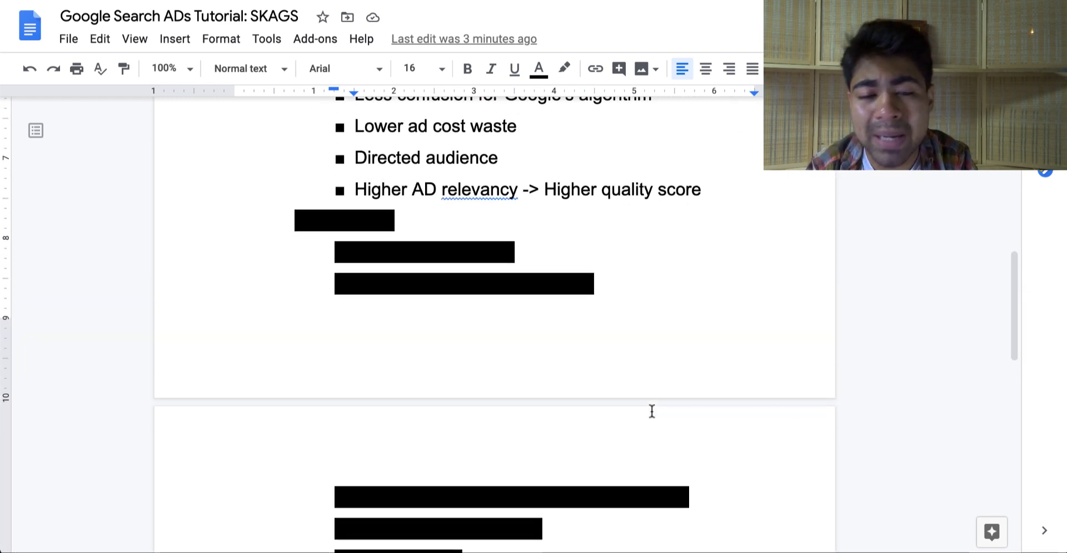
pyautogui.scroll(5, 652, 411)
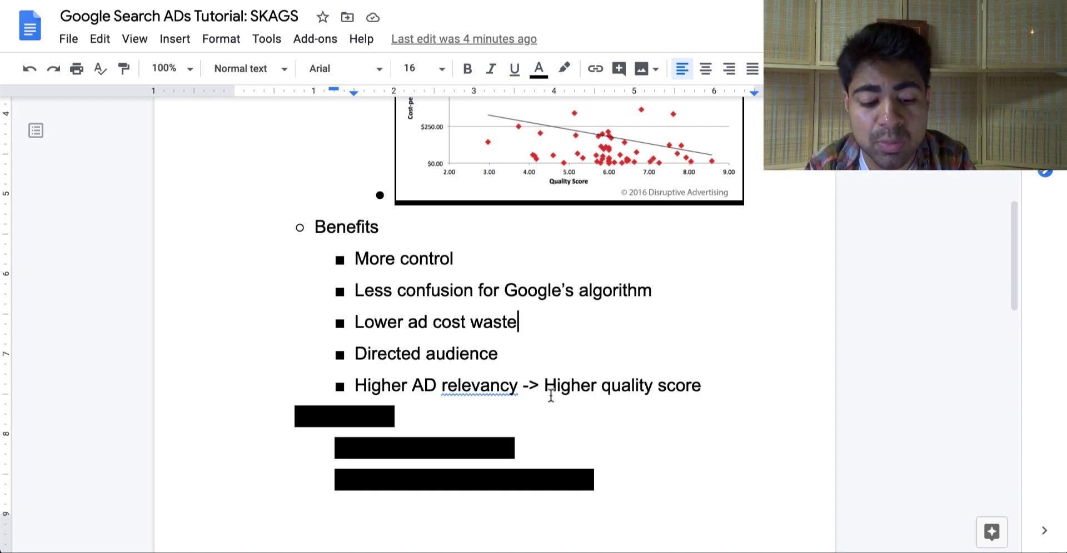
pyautogui.scroll(1, 550, 398)
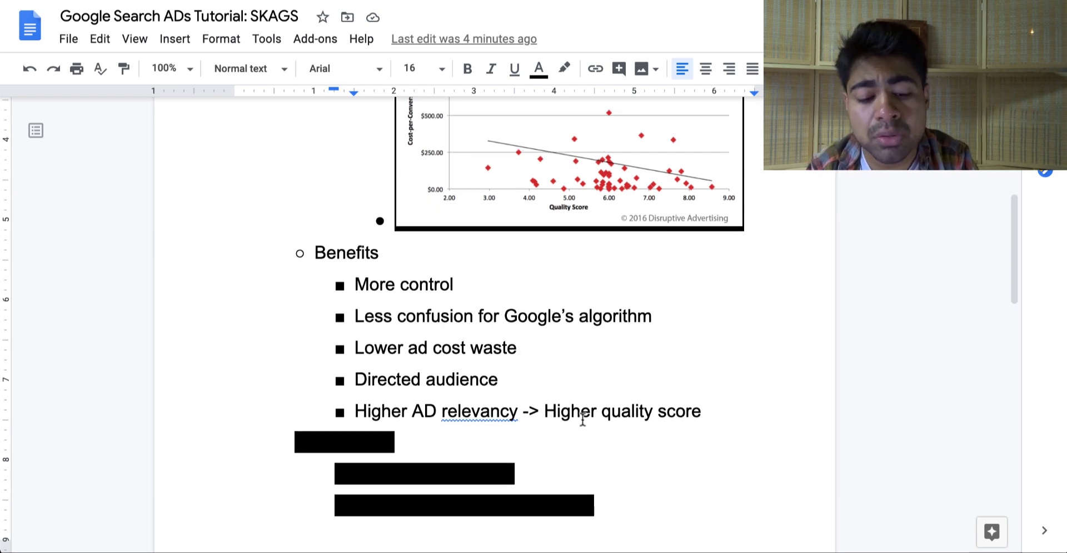
pyautogui.scroll(2, 607, 422)
pyautogui.scroll(-1, 591, 408)
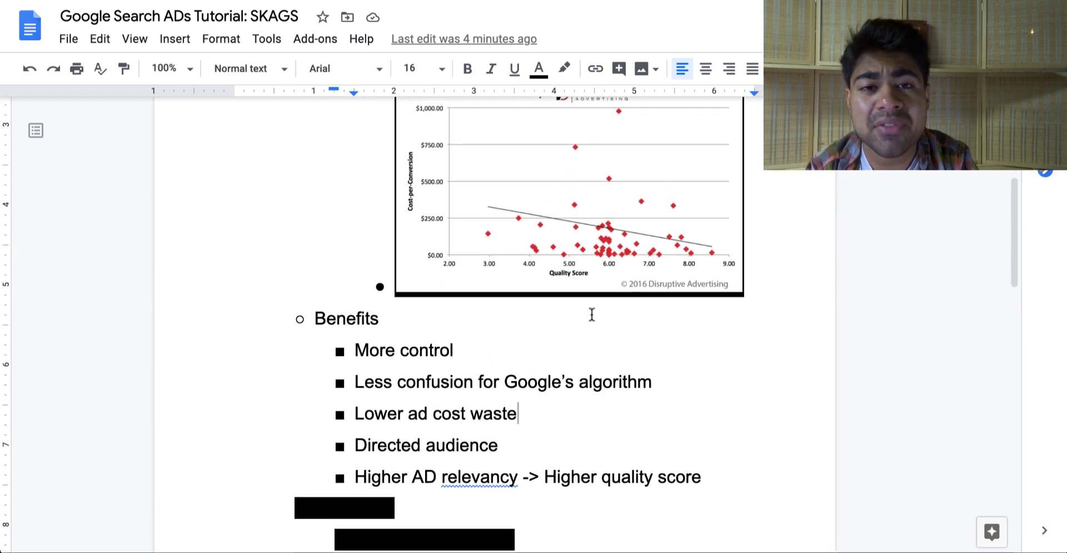
pyautogui.scroll(1, 592, 315)
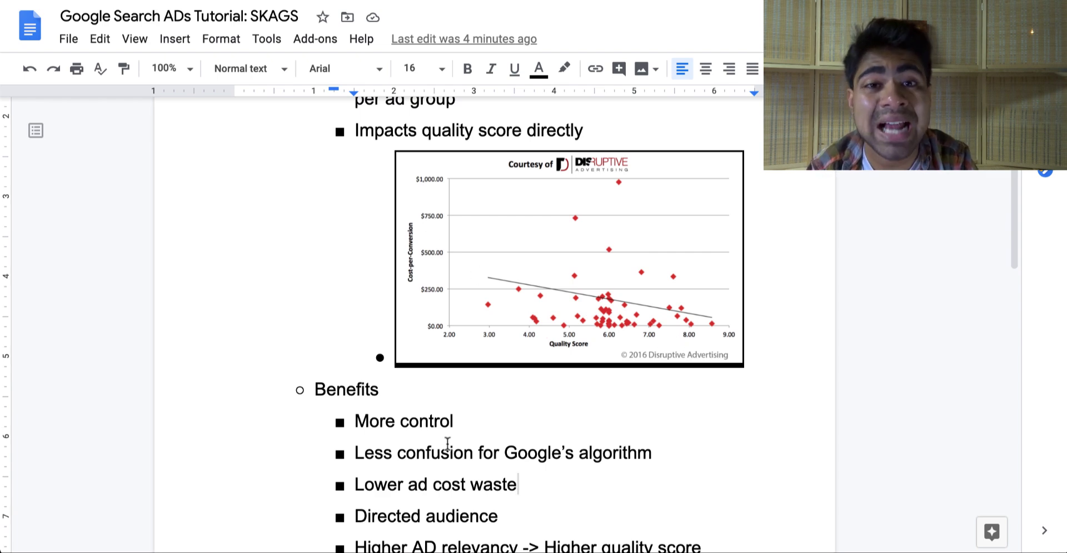
pyautogui.scroll(-3, 447, 445)
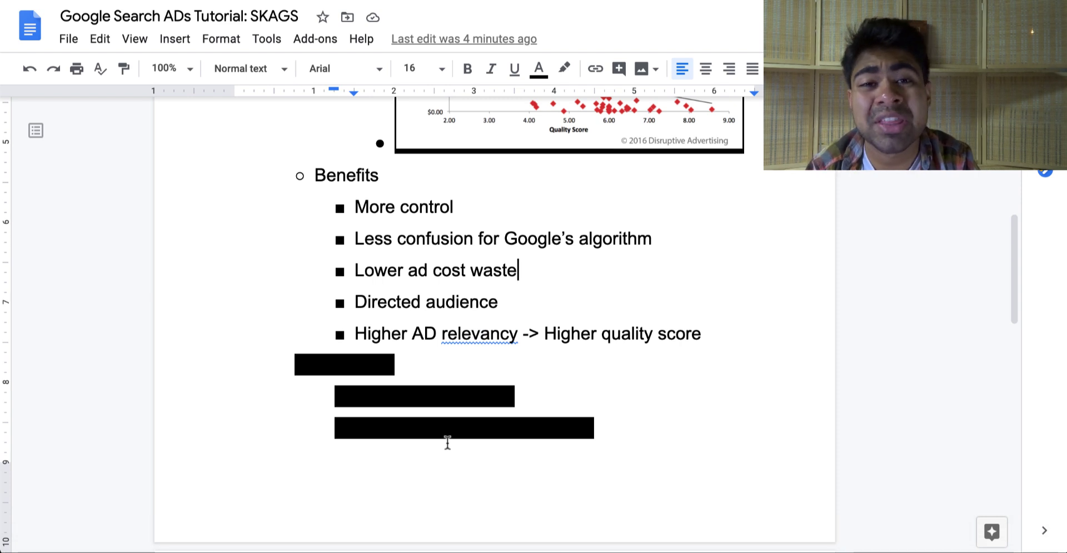
# Remove the black highlight from the "Fall backs" heading and its two bullets at the end of the first page.
pyautogui.scroll(-1, 448, 443)
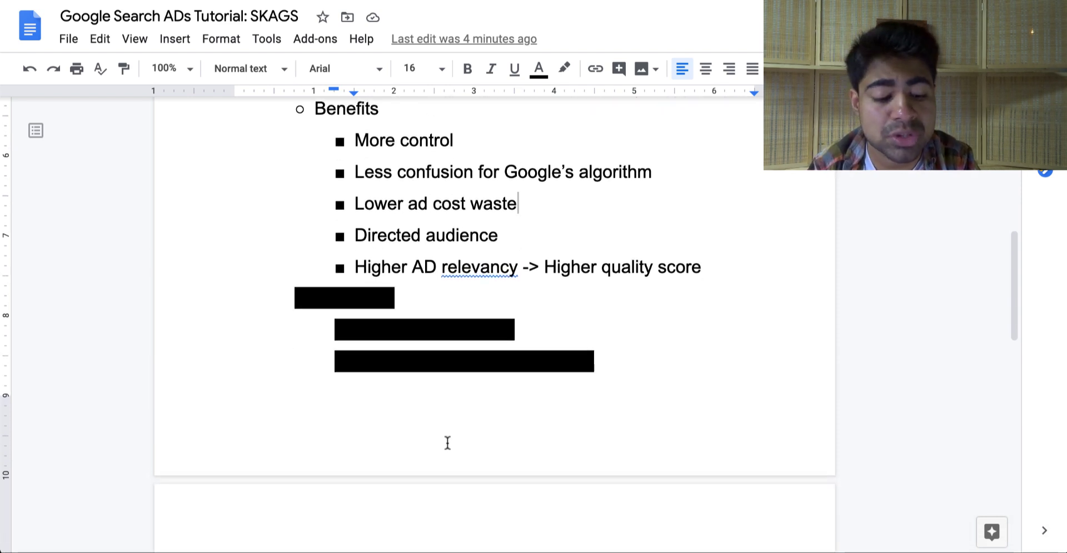
pyautogui.moveTo(596, 362); pyautogui.dragTo(270, 307)
pyautogui.click(564, 69)
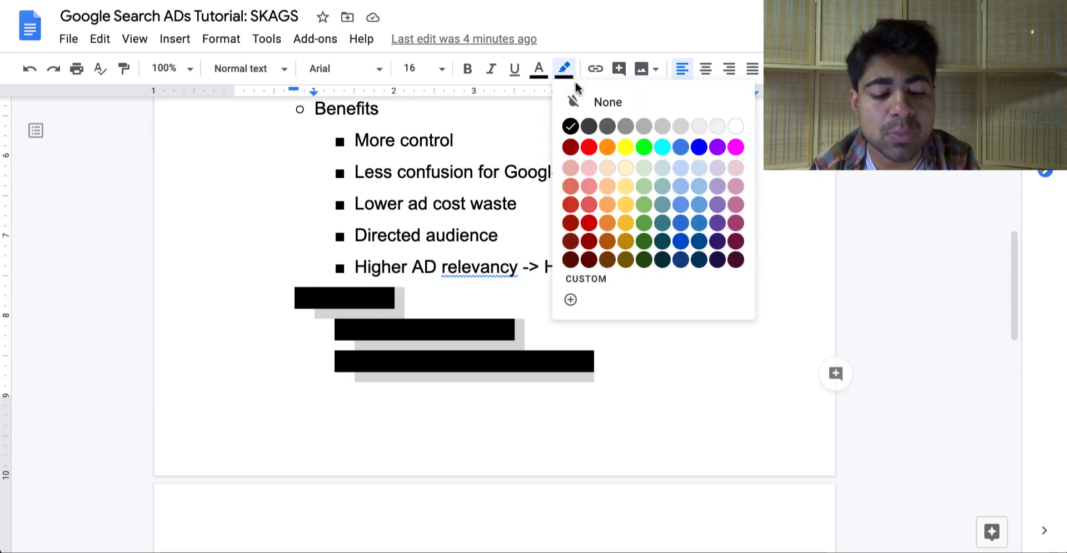
pyautogui.click(571, 105)
pyautogui.click(549, 233)
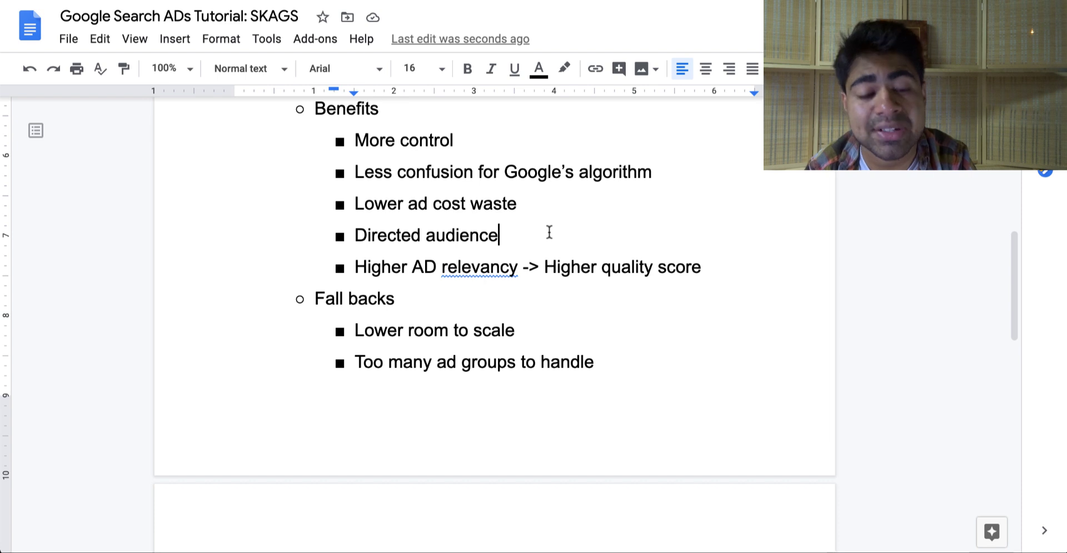
# Remove the black highlight from the three remaining fall-back bullets on page two, from "Previous shopping AD data recommended" to "Inconsistency".
pyautogui.scroll(-3, 549, 232)
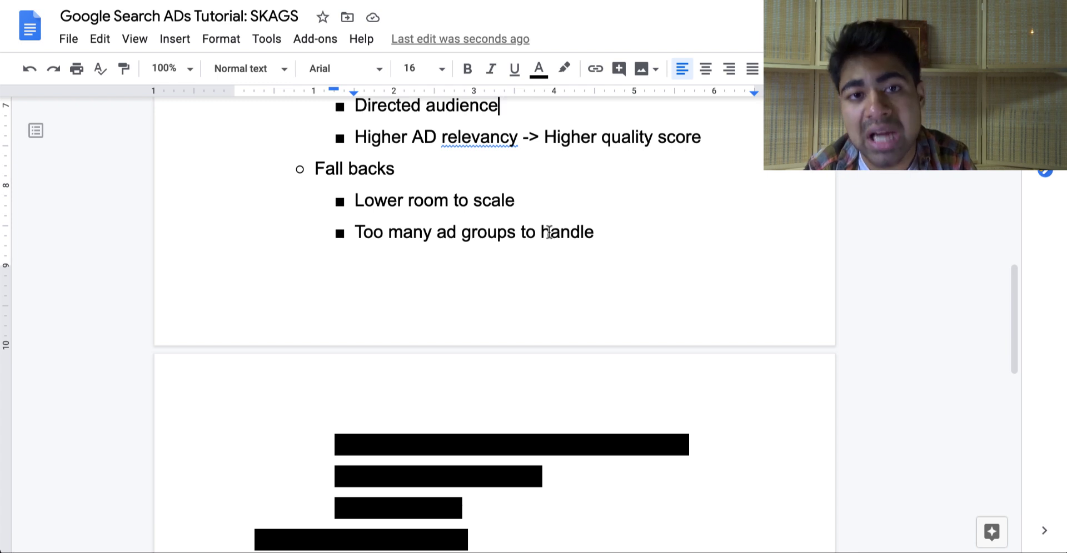
pyautogui.scroll(-2, 548, 231)
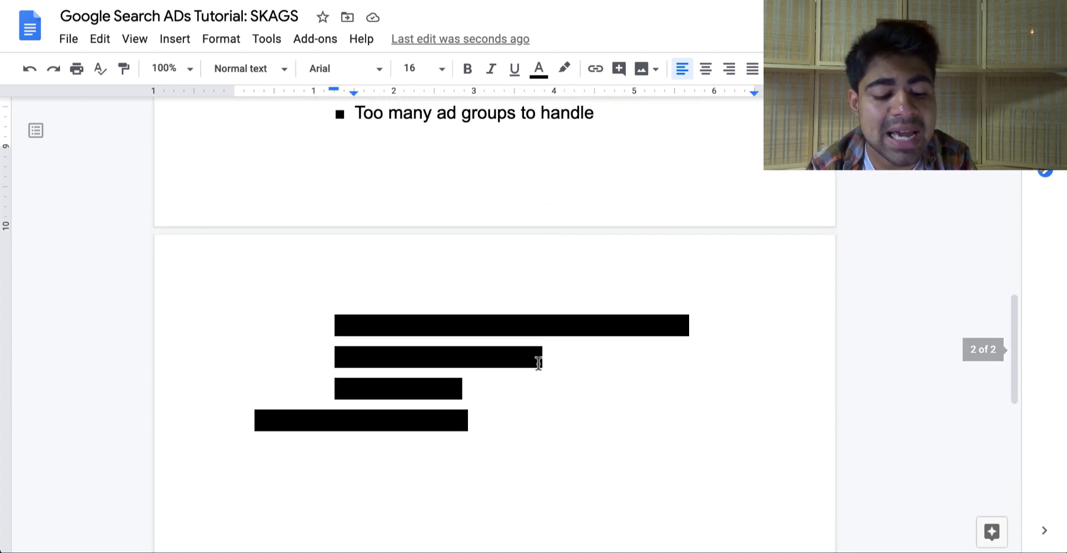
pyautogui.doubleClick(427, 377)
pyautogui.moveTo(427, 377); pyautogui.dragTo(314, 329)
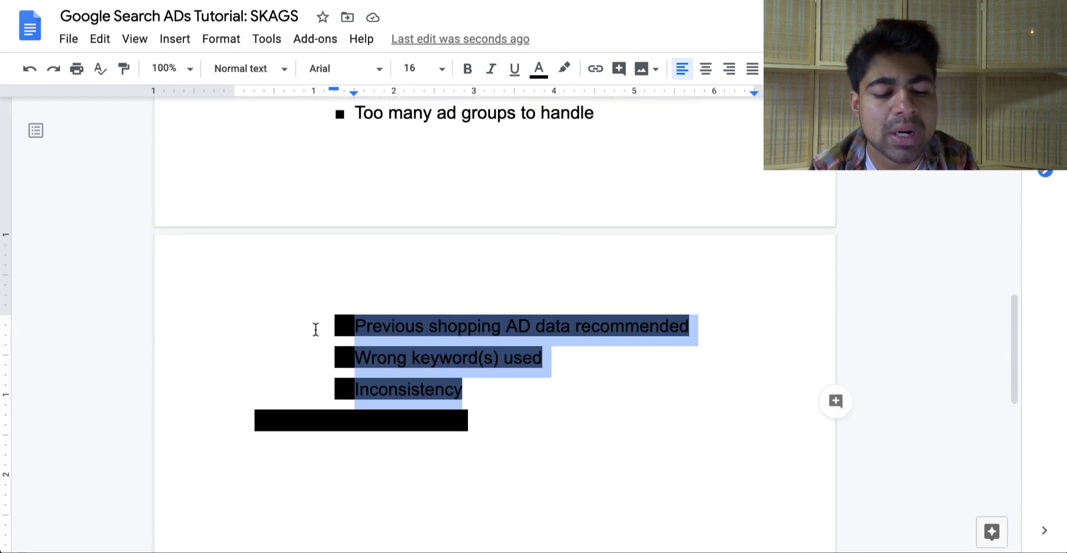
pyautogui.click(566, 78)
pyautogui.click(574, 102)
pyautogui.click(597, 309)
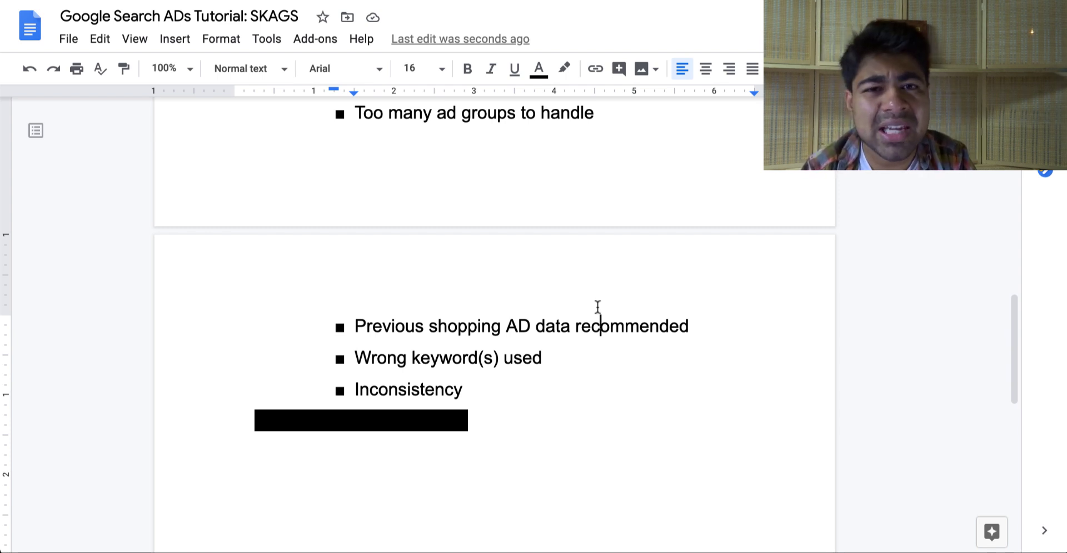
# Review the full list of fall-back bullets across the first and second pages.
pyautogui.scroll(-1, 598, 308)
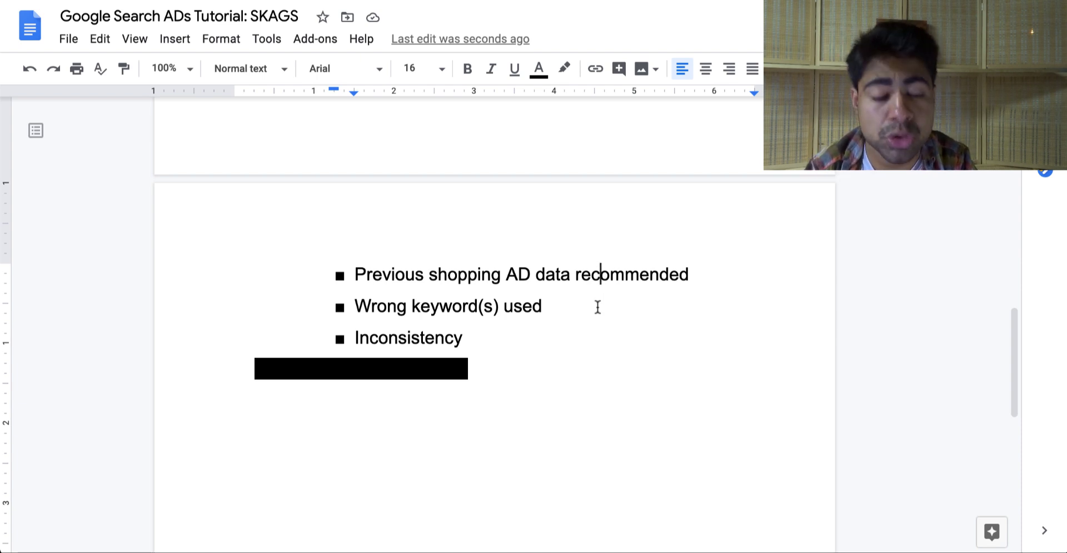
pyautogui.scroll(-1, 597, 307)
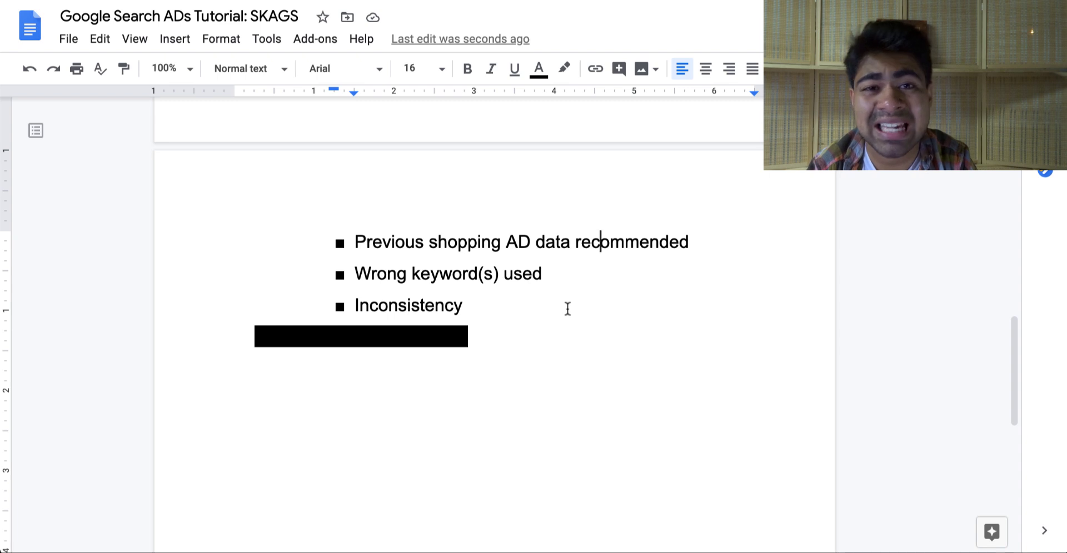
pyautogui.scroll(1, 567, 305)
pyautogui.scroll(-1, 567, 312)
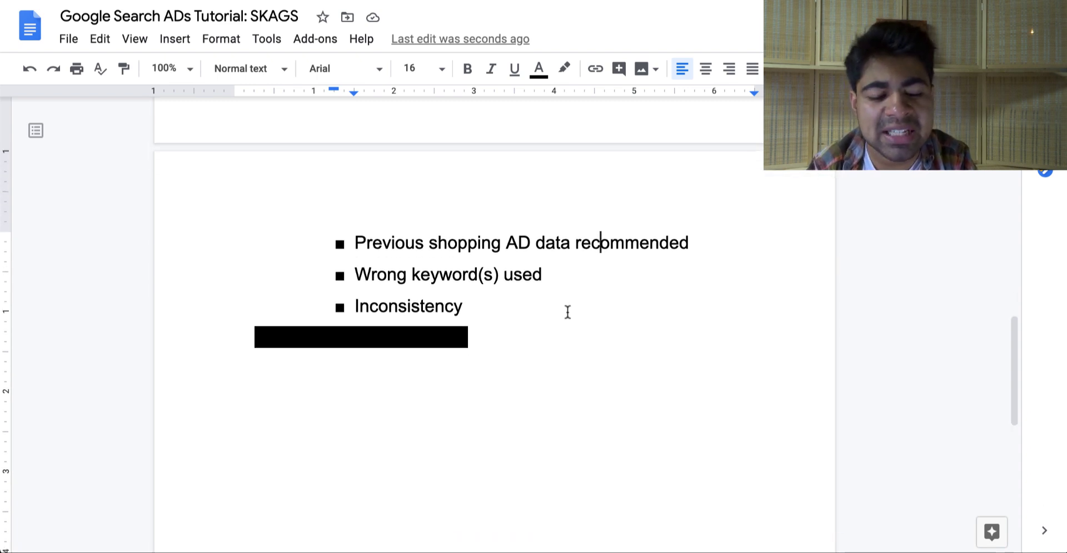
pyautogui.scroll(3, 568, 312)
pyautogui.scroll(-1, 567, 311)
pyautogui.scroll(1, 568, 312)
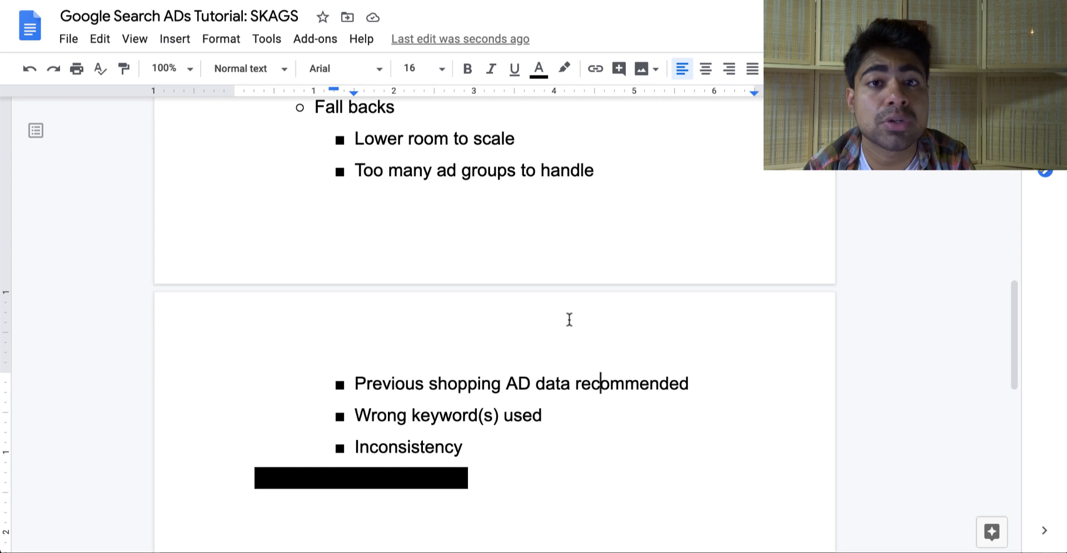
# Remove the black highlight from the last bullet, "How To Launch A SKAG", on page two.
pyautogui.scroll(-1, 569, 320)
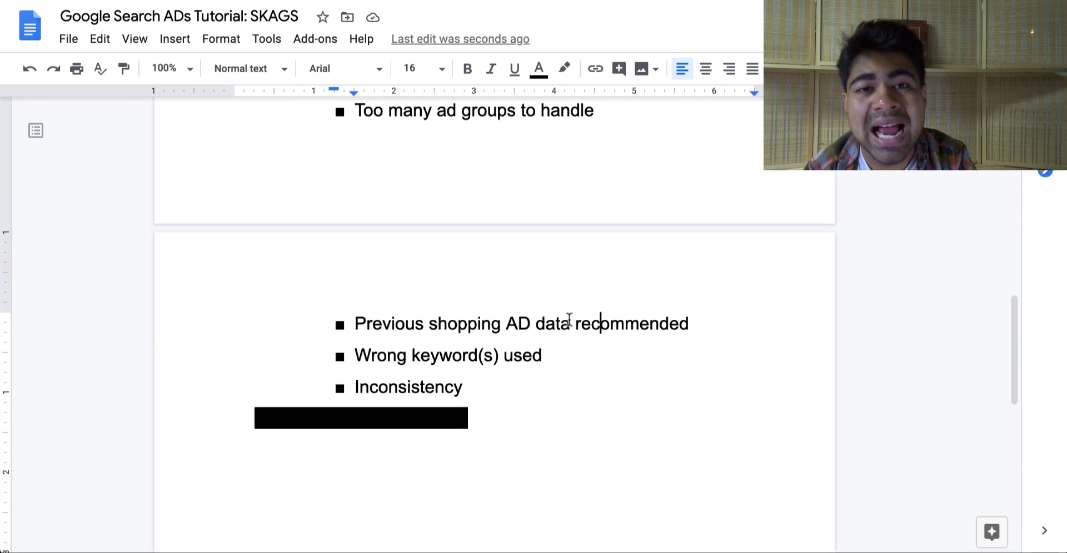
pyautogui.scroll(-1, 569, 321)
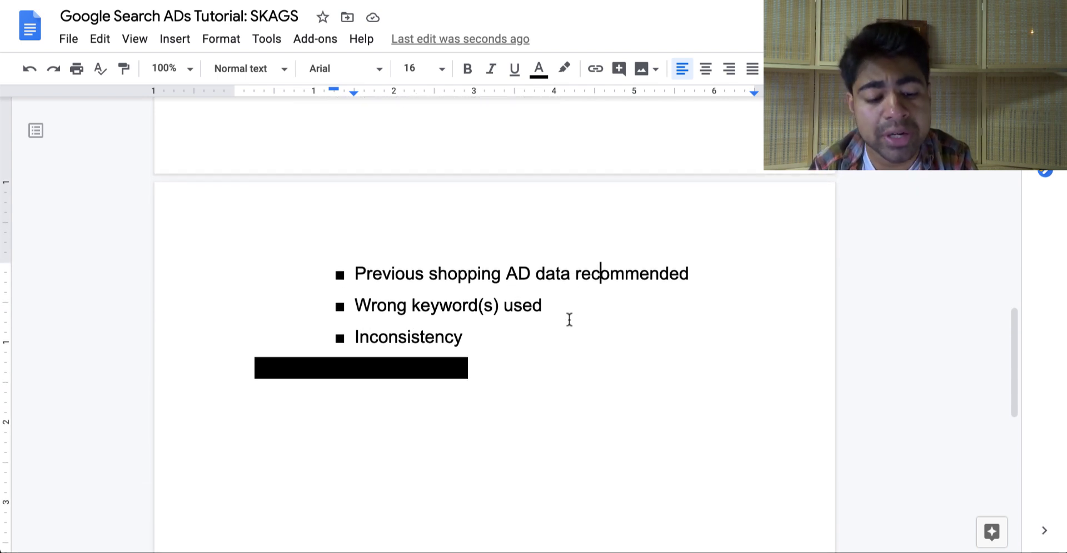
pyautogui.tripleClick(398, 369)
pyautogui.click(564, 68)
pyautogui.click(588, 102)
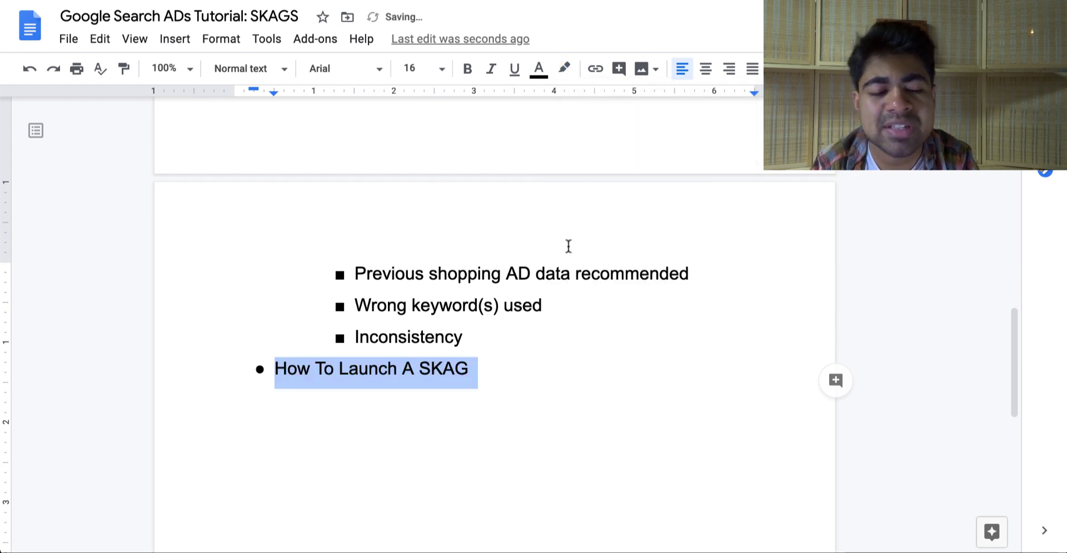
# Switch to Google Ads and start a new campaign with the Sales goal and the Search campaign type.
pyautogui.click(568, 246)
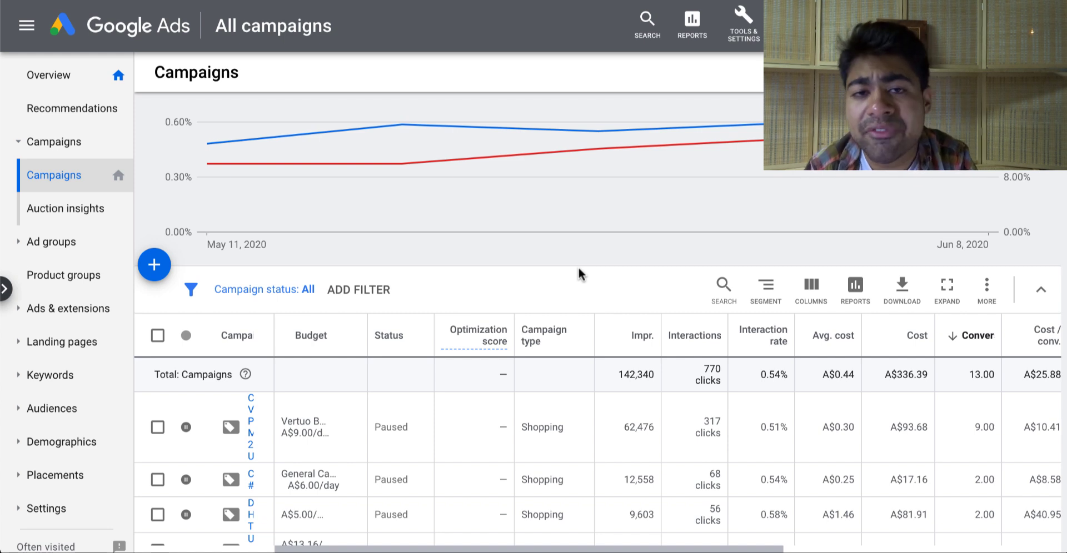
pyautogui.click(157, 268)
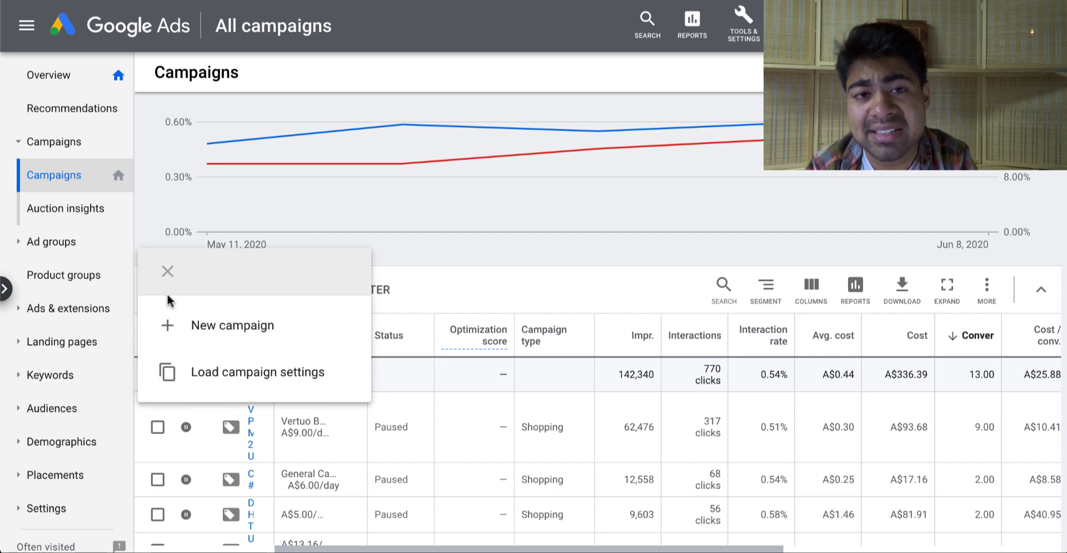
pyautogui.click(220, 332)
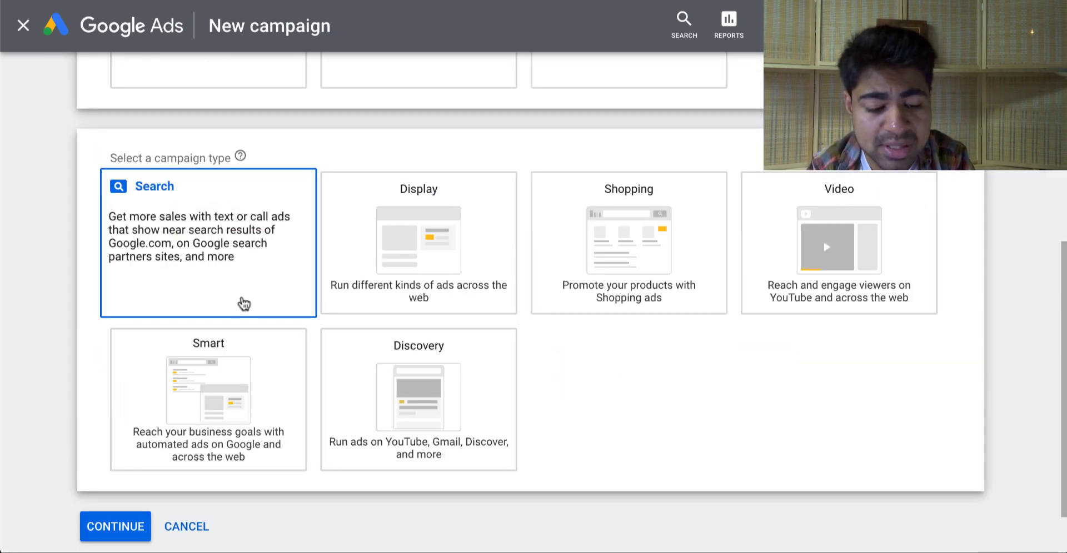
pyautogui.click(281, 348)
pyautogui.click(411, 289)
pyautogui.click(206, 214)
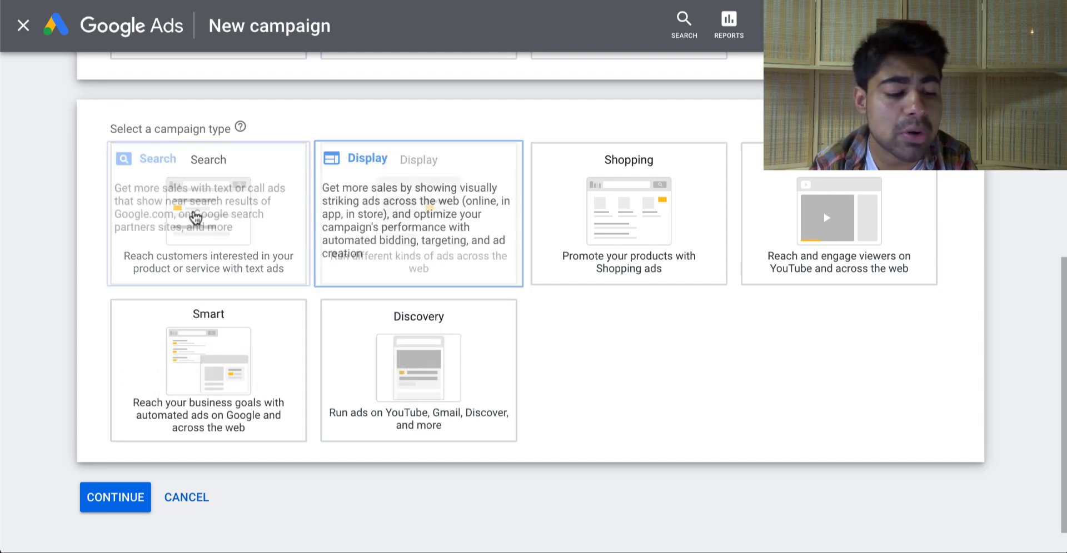
# Choose website visits as the way to reach the goal and continue to the campaign settings.
pyautogui.scroll(-4, 206, 214)
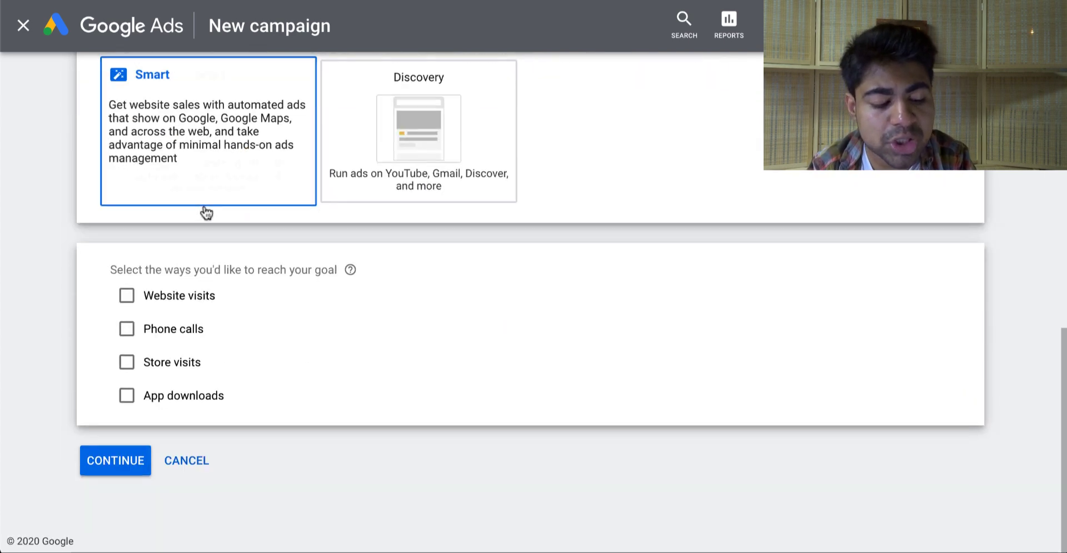
pyautogui.click(167, 300)
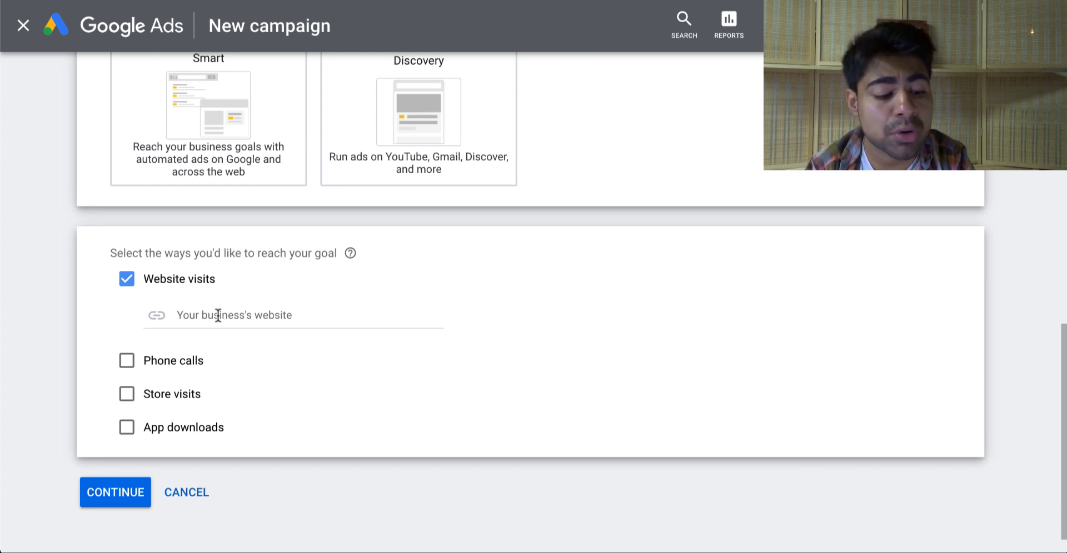
pyautogui.scroll(-1, 215, 289)
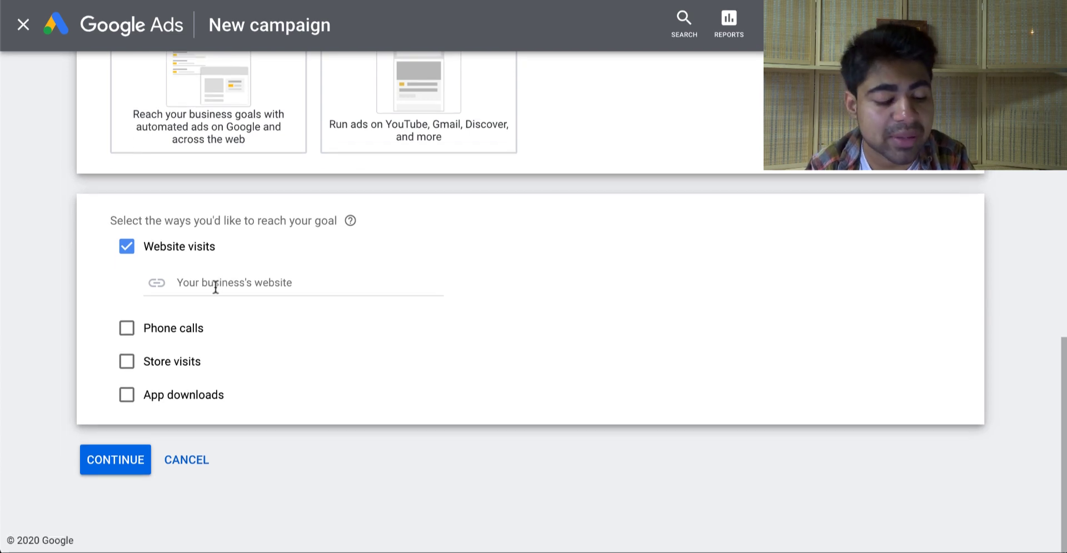
pyautogui.click(143, 462)
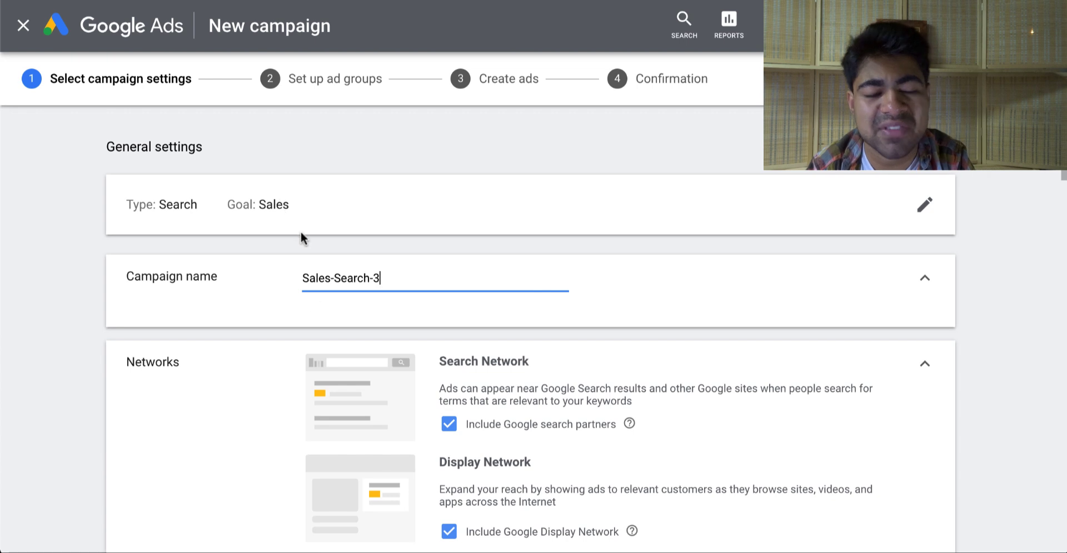
# Name the campaign "Printer Search SKAG" and exclude the Google Display Network.
pyautogui.tripleClick(355, 283)
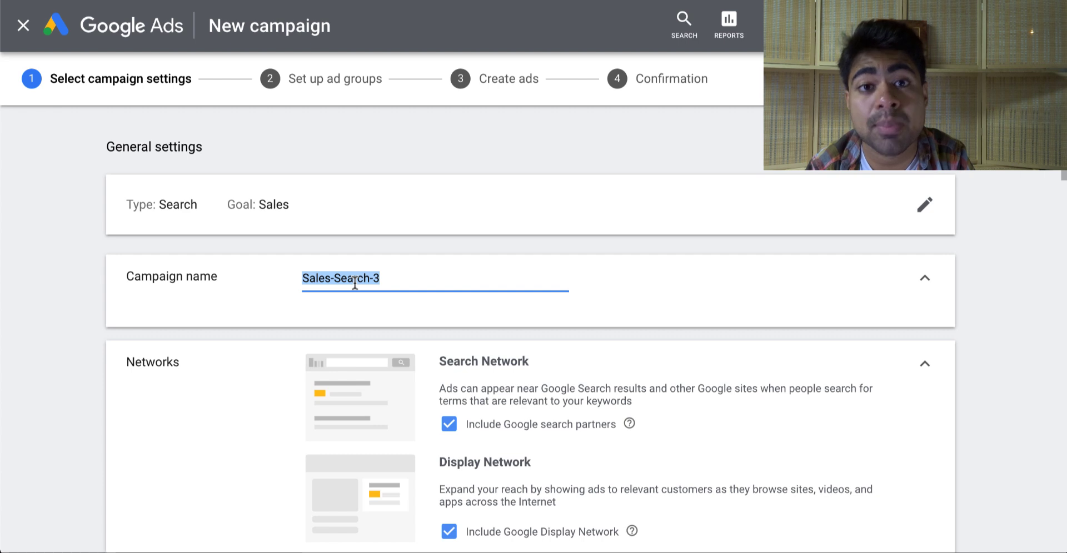
pyautogui.write('Pri')
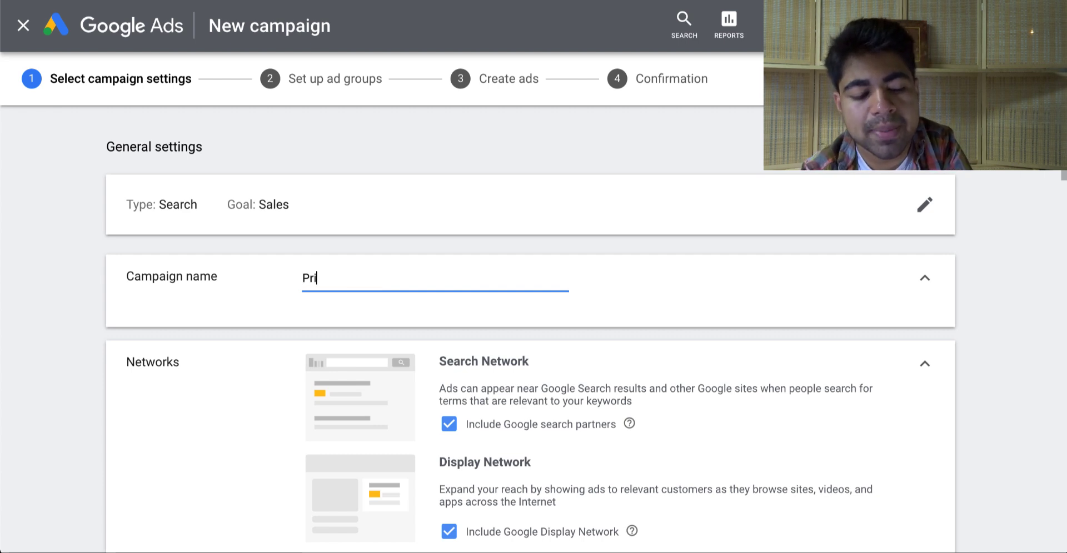
pyautogui.write('nter Search SKAG')
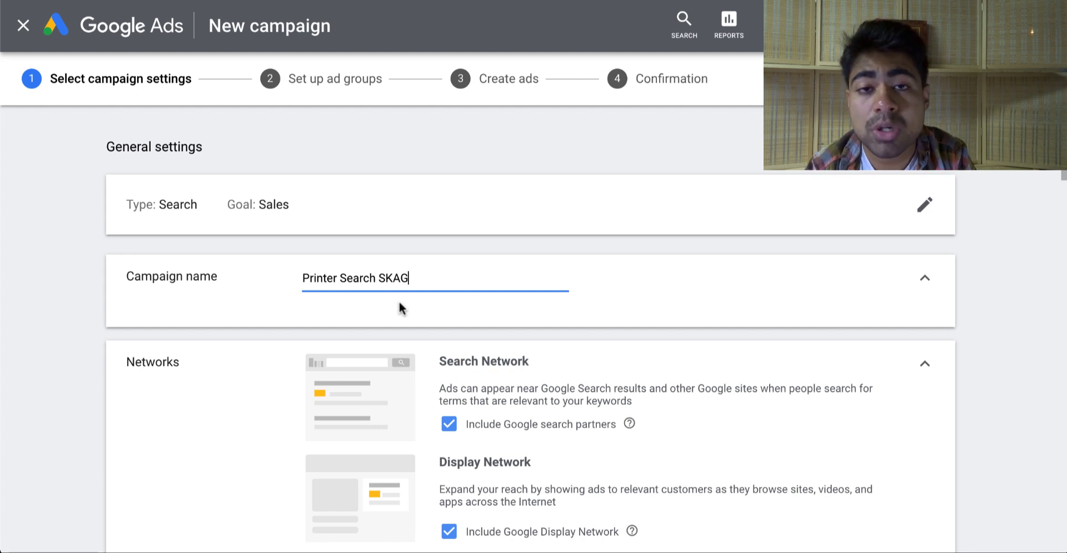
pyautogui.scroll(-3, 401, 307)
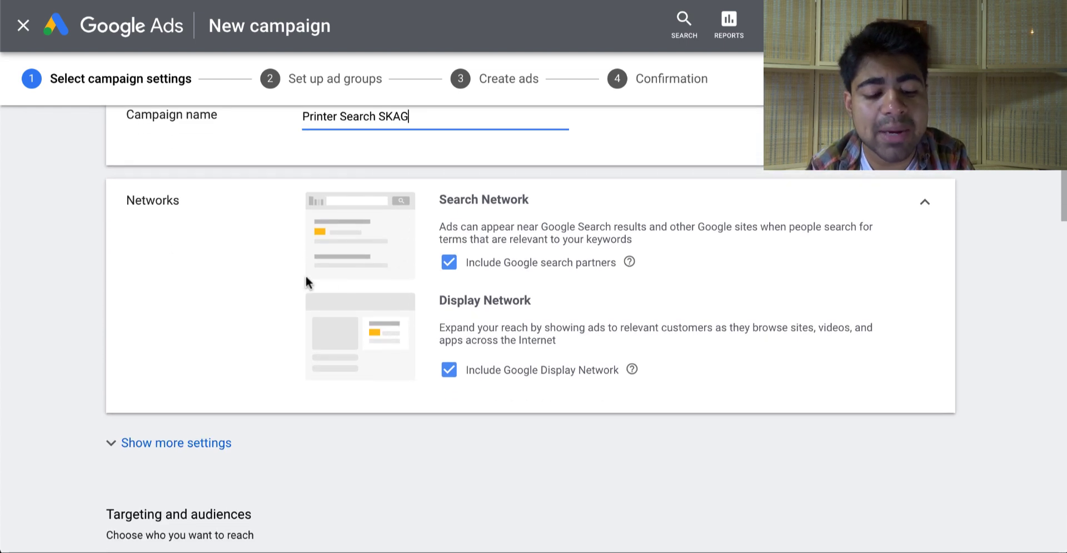
pyautogui.click(450, 372)
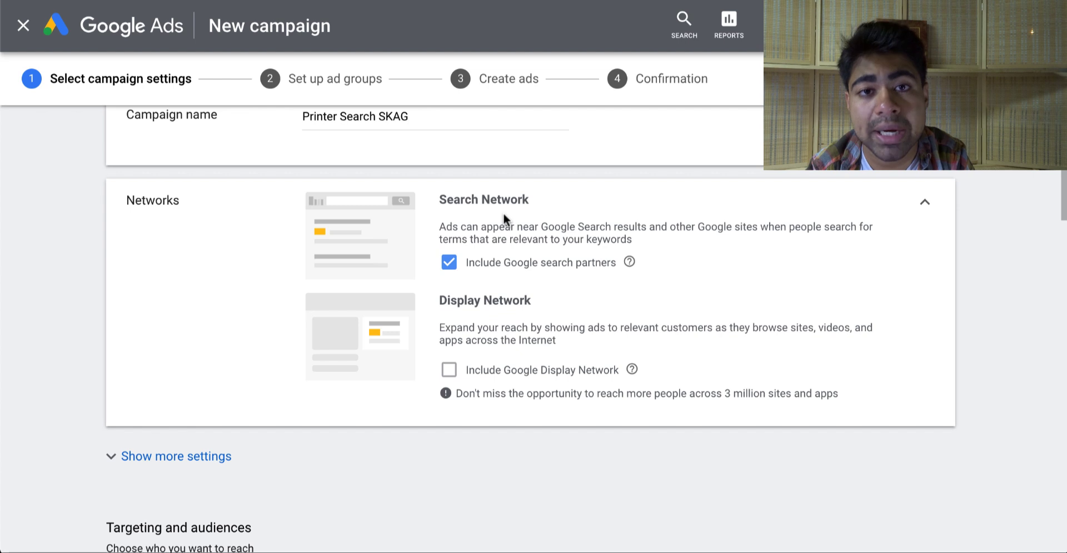
# Target the United States as the campaign location, limited to people in or regularly in the targeted locations.
pyautogui.scroll(-3, 502, 212)
pyautogui.scroll(-3, 506, 198)
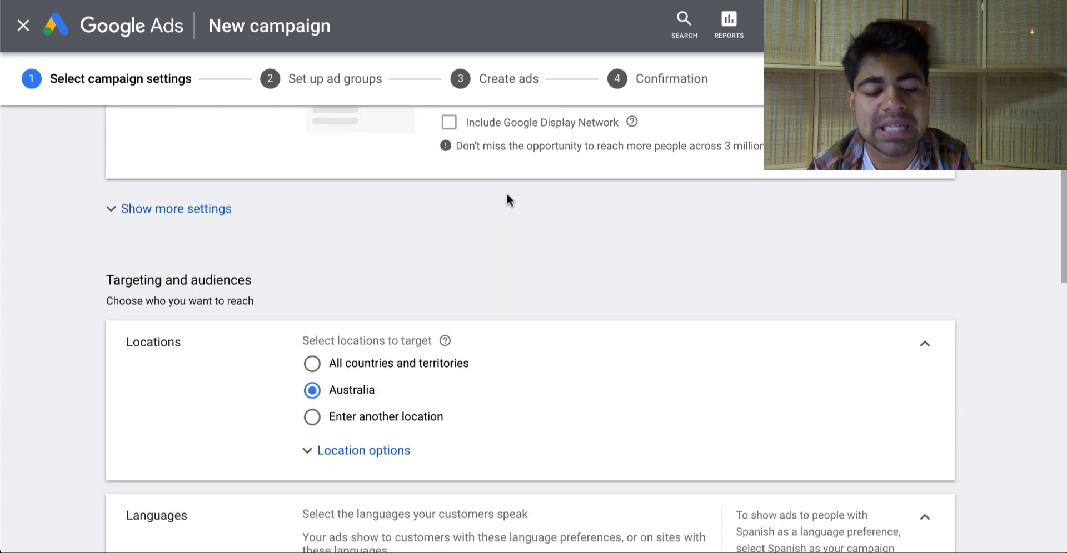
pyautogui.click(374, 334)
pyautogui.scroll(-1, 333, 377)
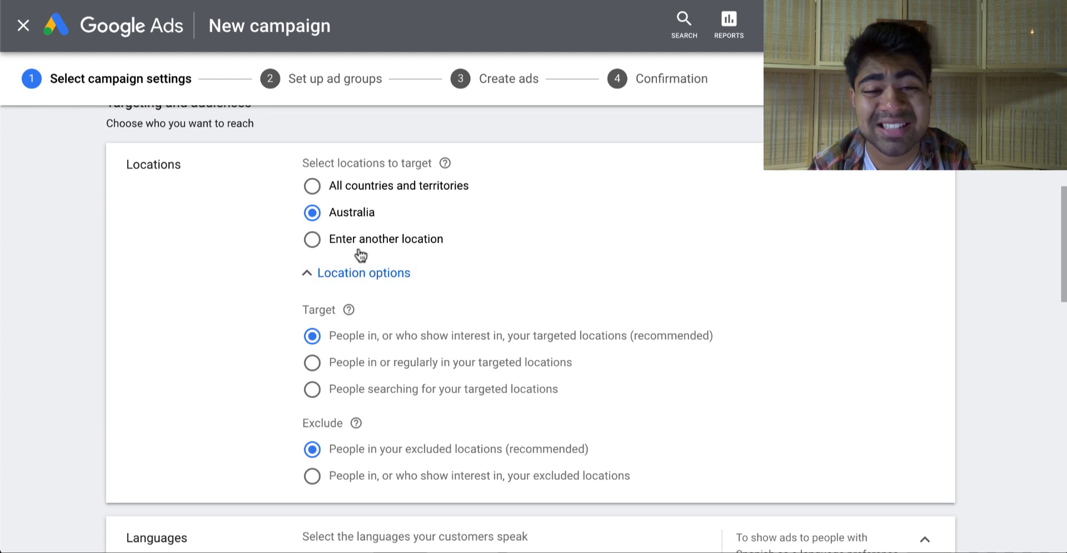
pyautogui.click(361, 252)
pyautogui.click(360, 277)
pyautogui.write('united')
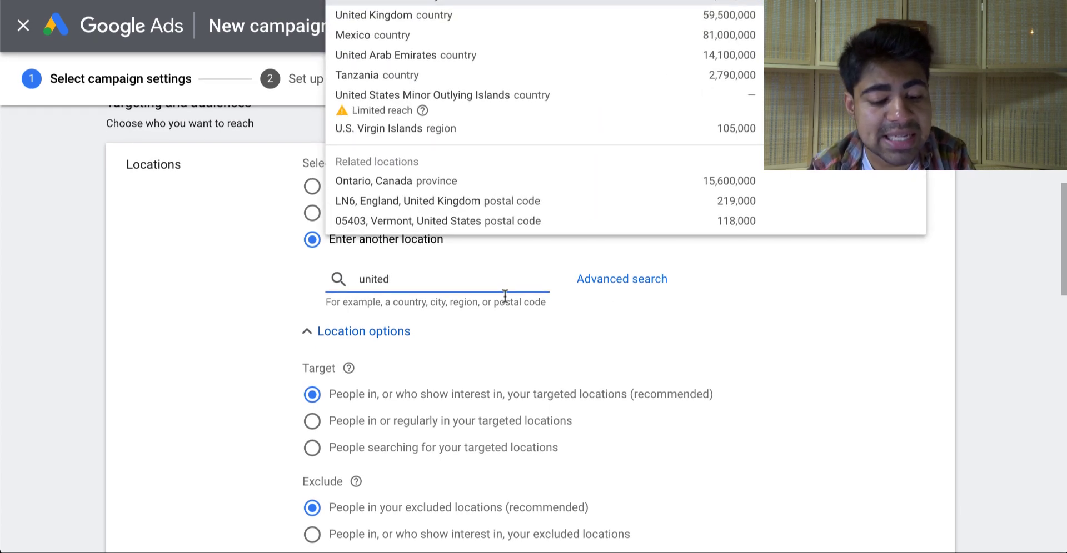
pyautogui.scroll(-1, 505, 303)
pyautogui.press('BackSpace')
pyautogui.press('BackSpace')
pyautogui.press('BackSpace')
pyautogui.press('BackSpace')
pyautogui.press('BackSpace')
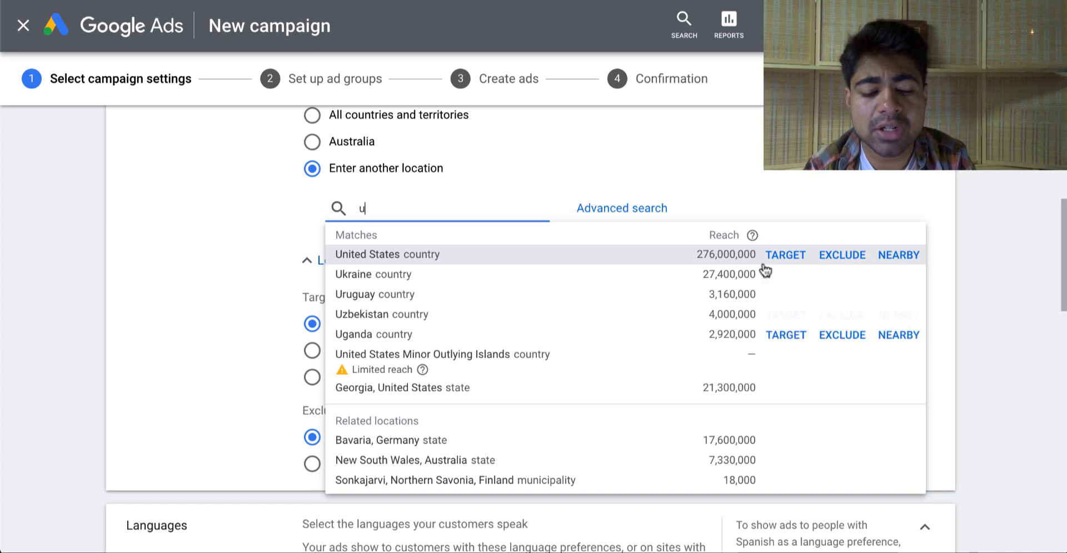
pyautogui.click(783, 255)
pyautogui.scroll(-2, 515, 246)
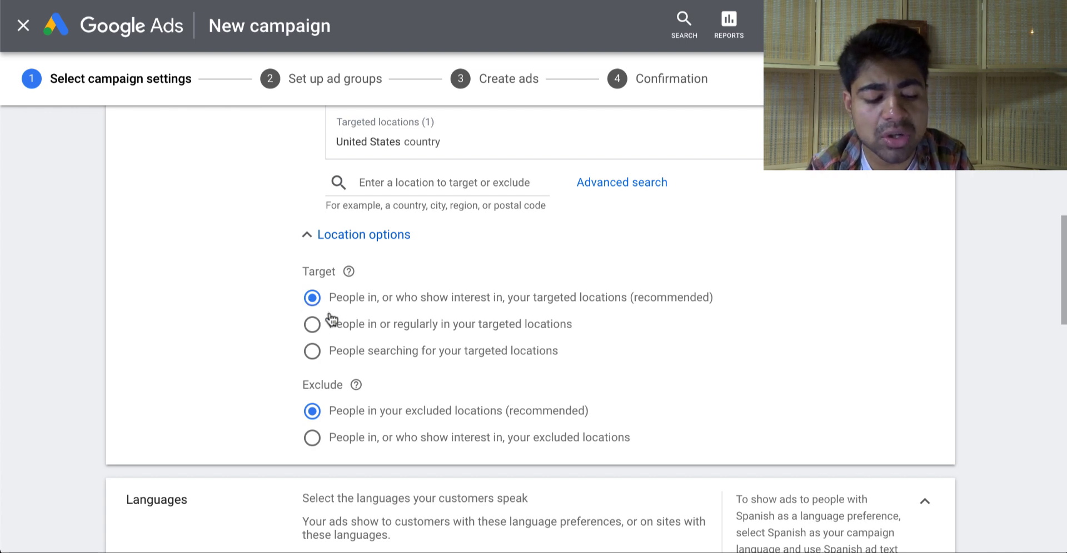
pyautogui.click(312, 324)
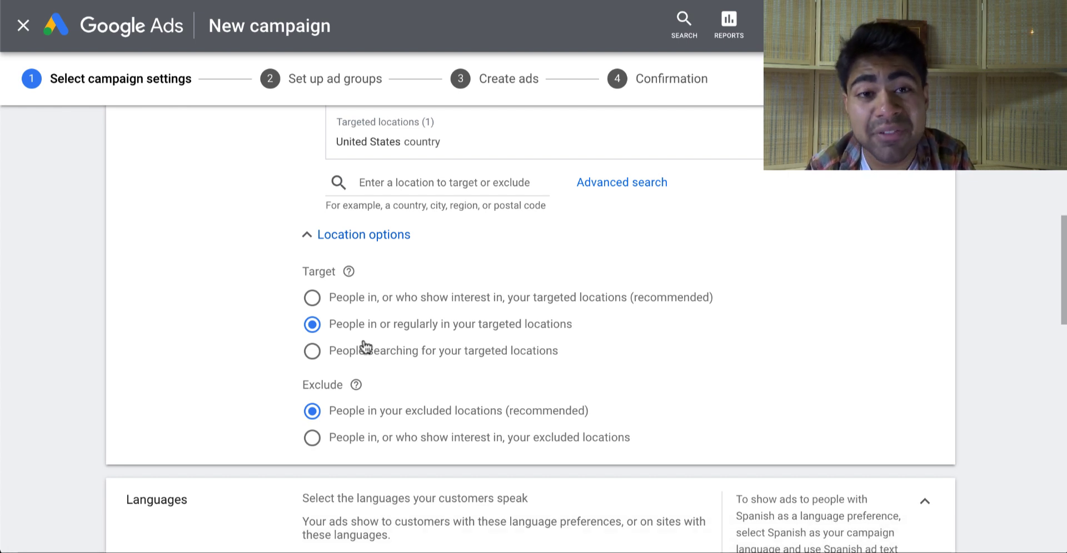
# Set the campaign's average daily budget to A$25.
pyautogui.scroll(-4, 365, 347)
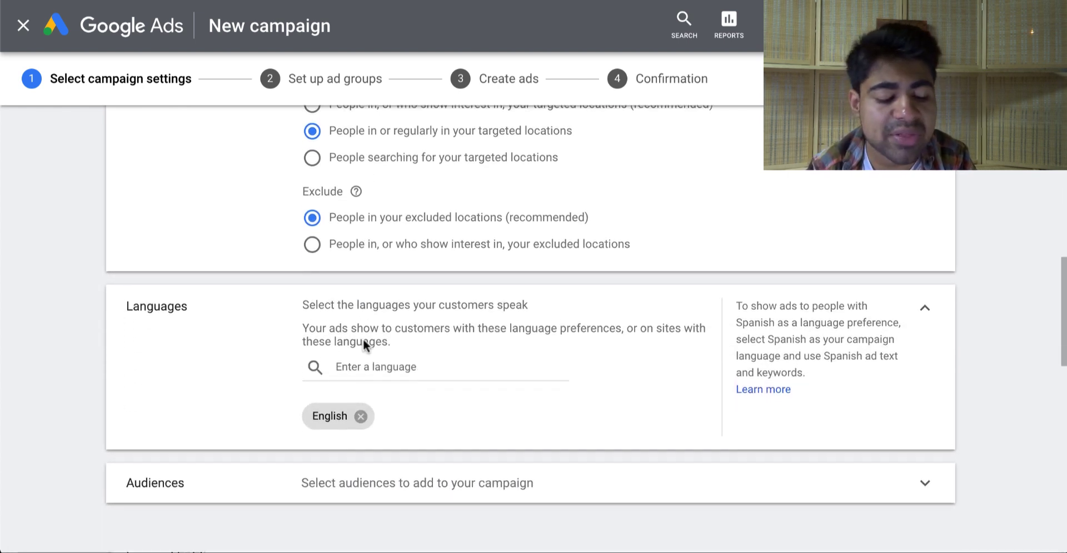
pyautogui.scroll(-3, 363, 339)
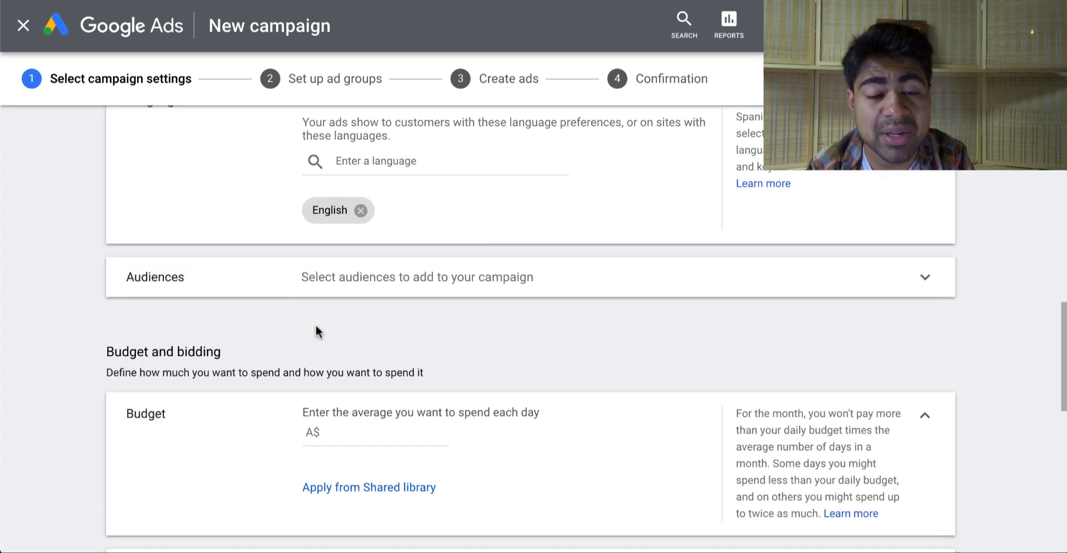
pyautogui.scroll(-4, 297, 158)
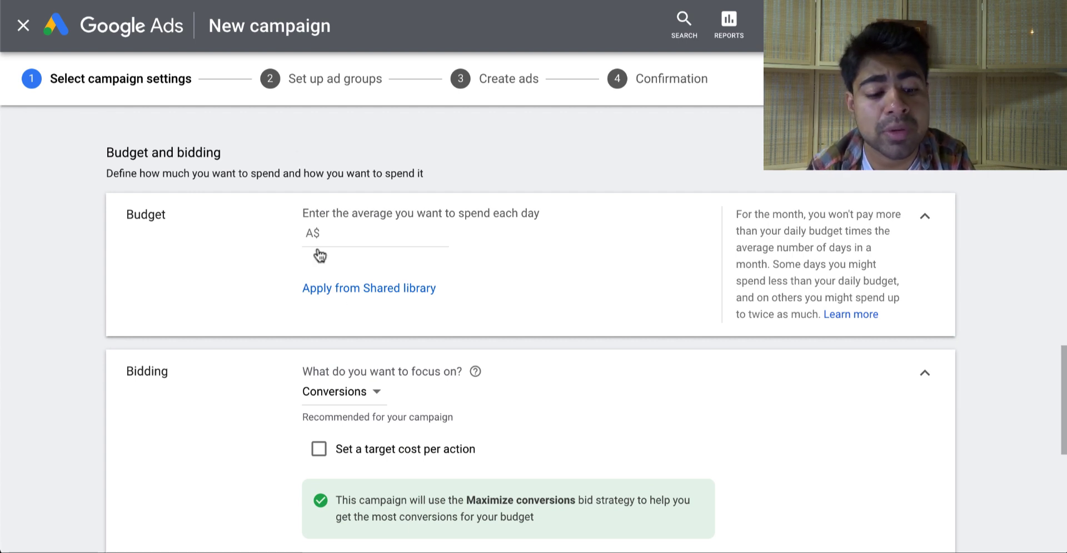
pyautogui.click(363, 232)
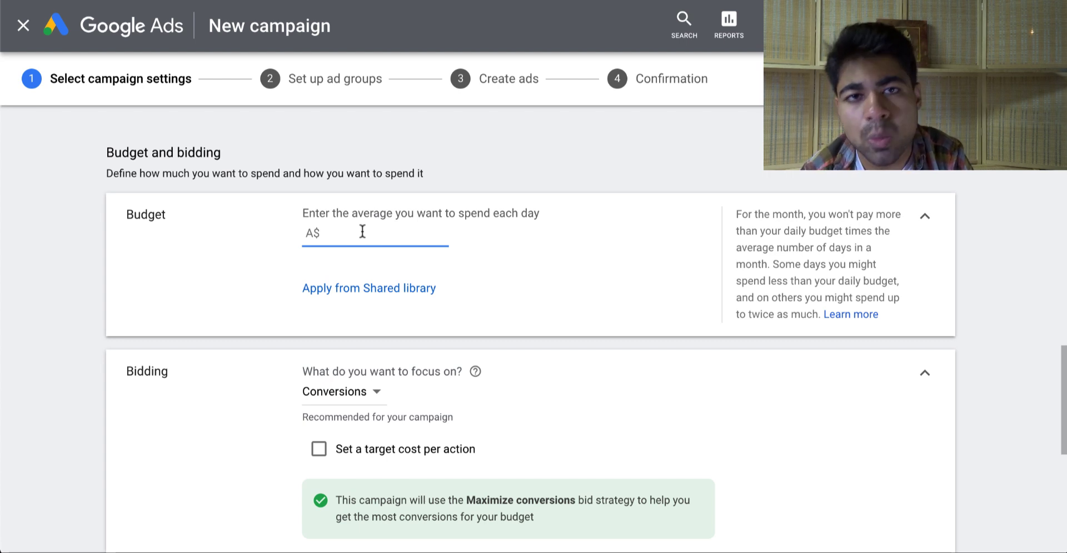
pyautogui.write('25')
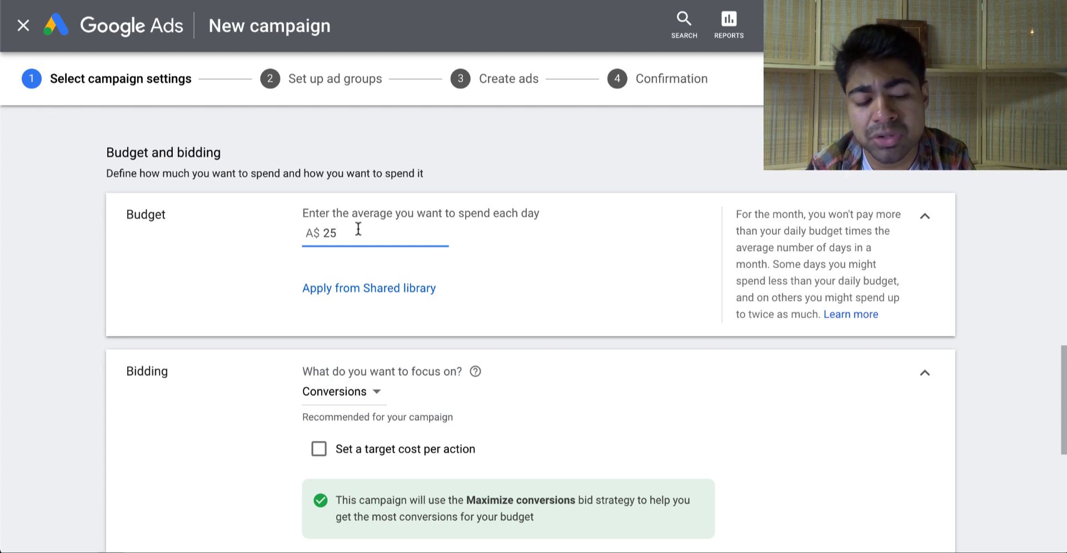
pyautogui.click(252, 289)
# Select Manual CPC directly as the bid strategy and disable Enhanced CPC.
pyautogui.scroll(-2, 262, 345)
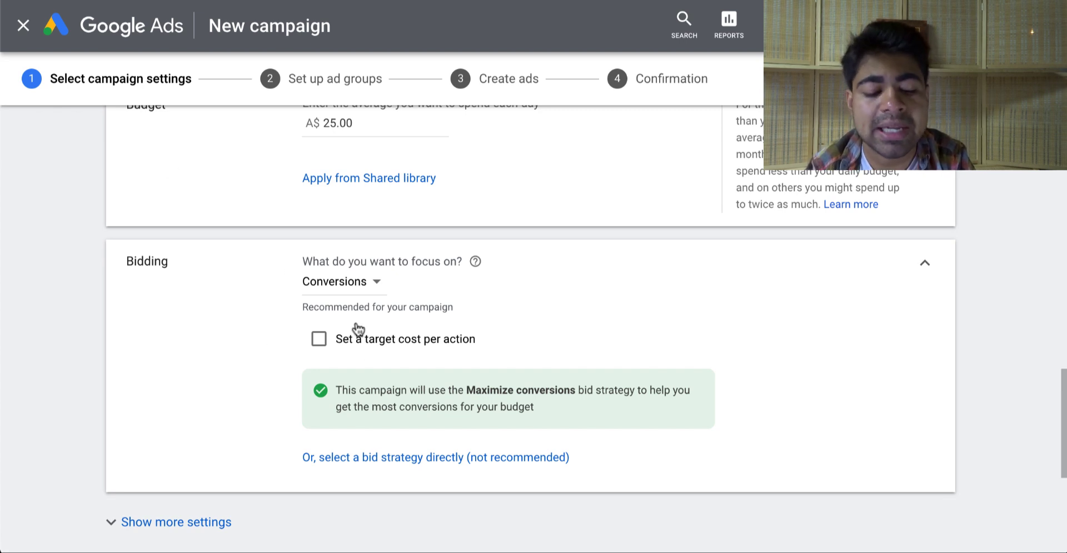
pyautogui.click(371, 459)
pyautogui.scroll(-1, 371, 464)
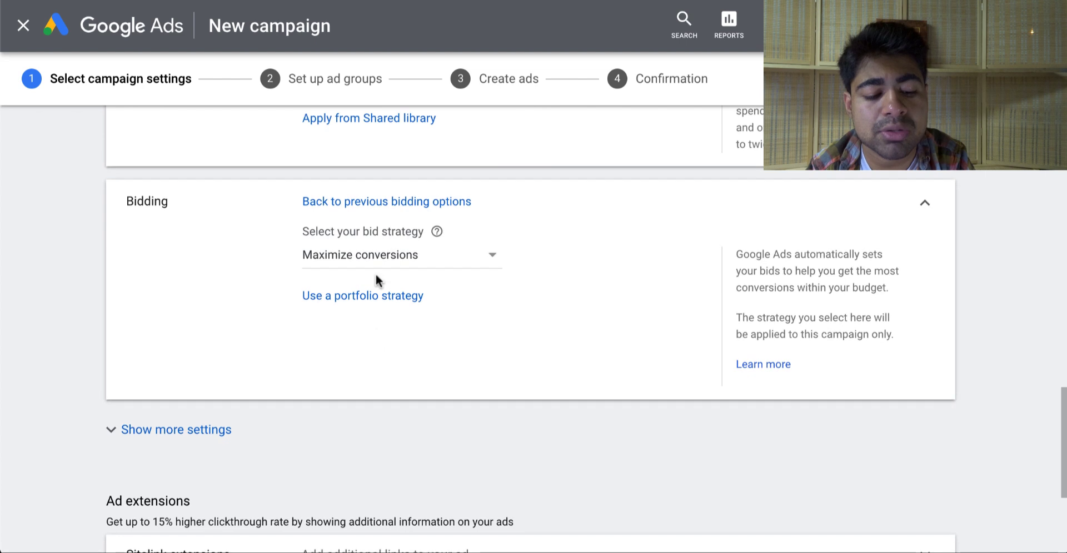
pyautogui.click(375, 266)
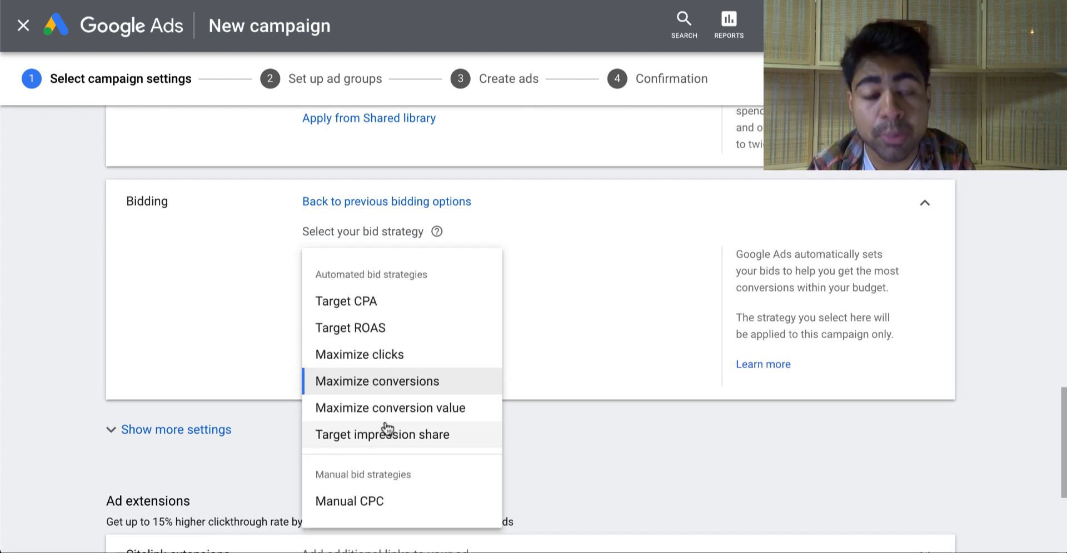
pyautogui.click(366, 503)
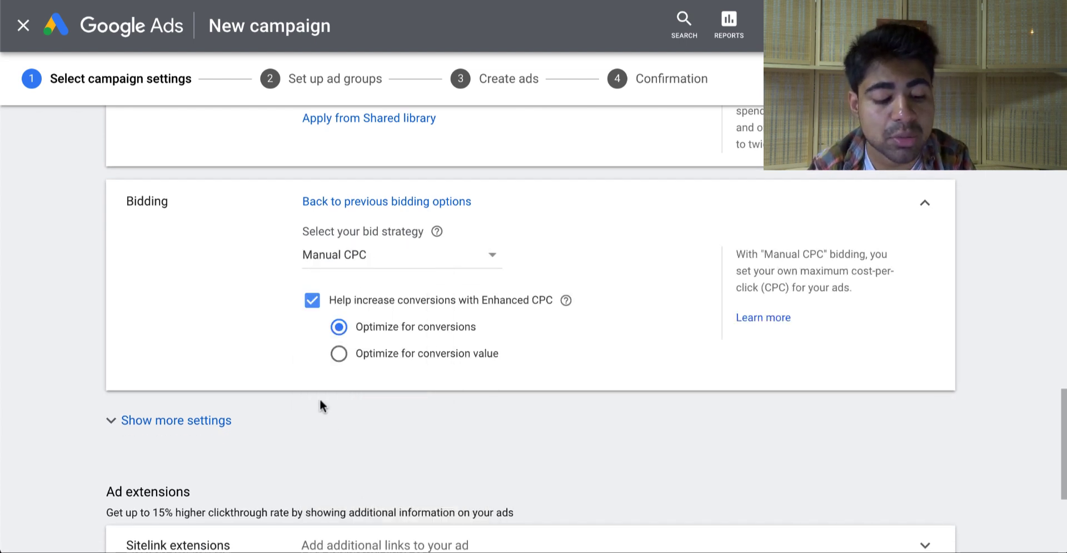
pyautogui.click(311, 301)
# Check the sitelink extensions section without adding any, and save the campaign settings to continue to the ad groups.
pyautogui.scroll(-5, 476, 314)
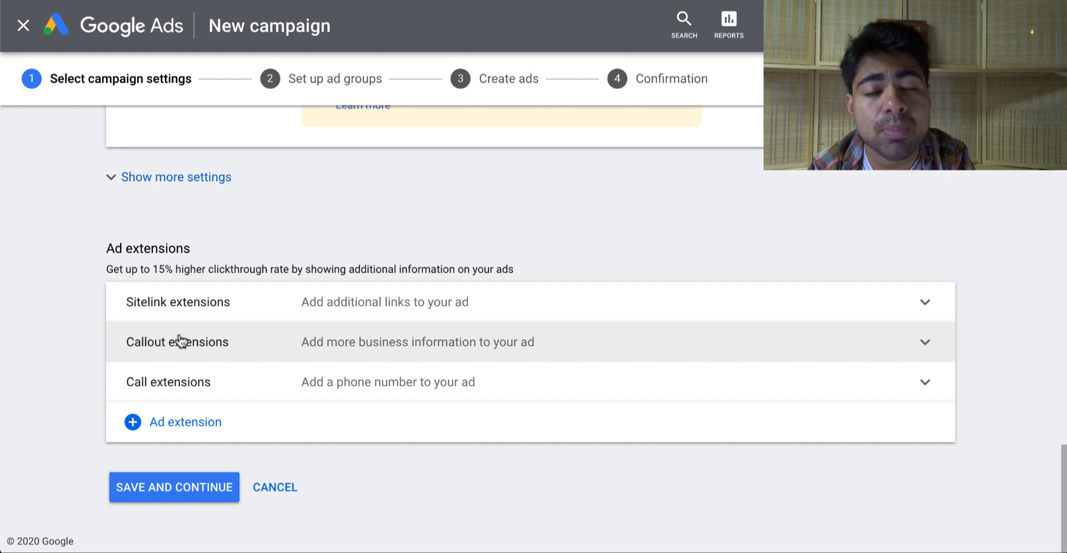
pyautogui.click(923, 305)
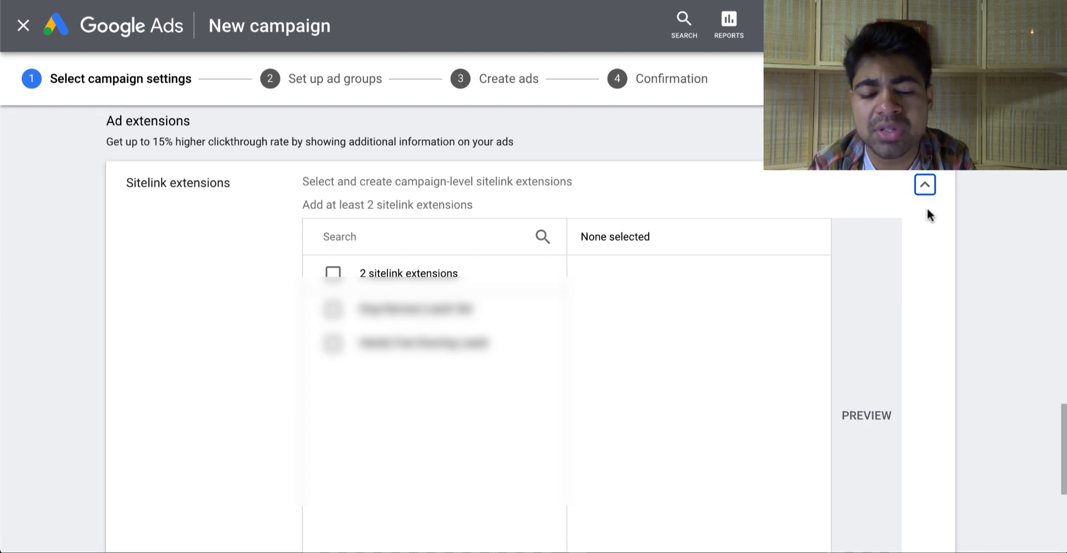
pyautogui.click(925, 187)
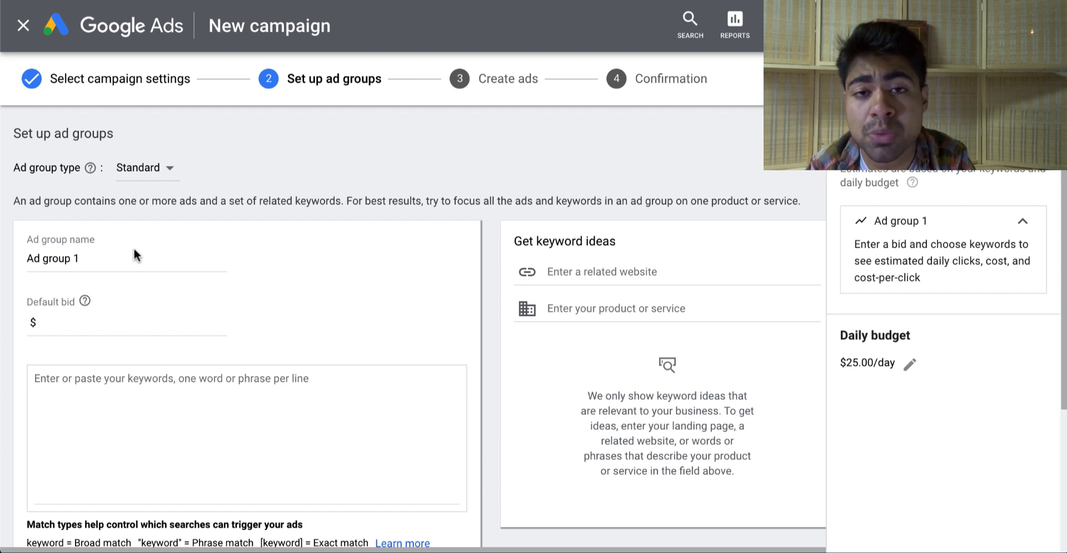
# Name the ad group "Printer" and set its default bid to $0.5.
pyautogui.tripleClick(60, 264)
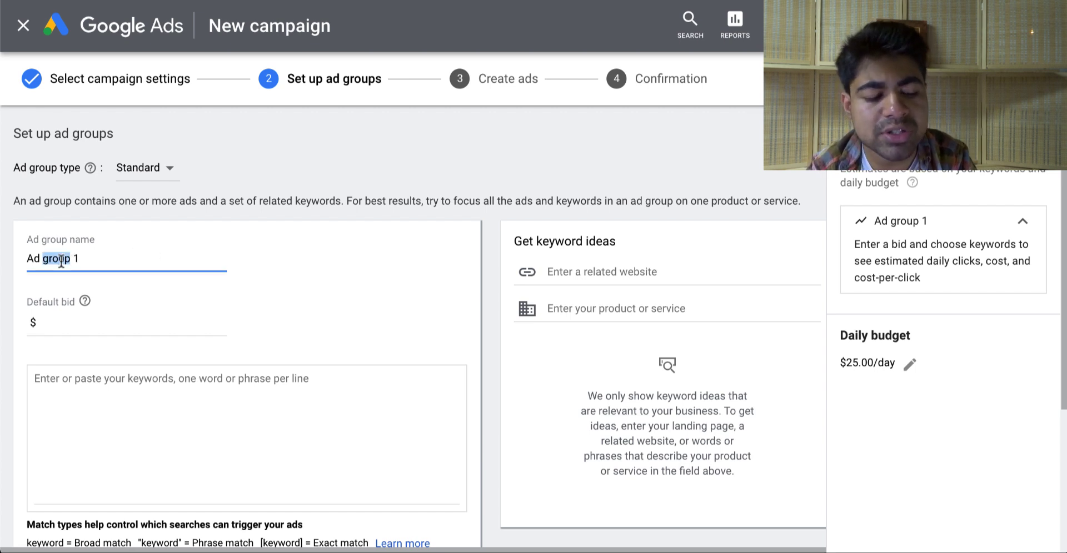
pyautogui.write('Printer')
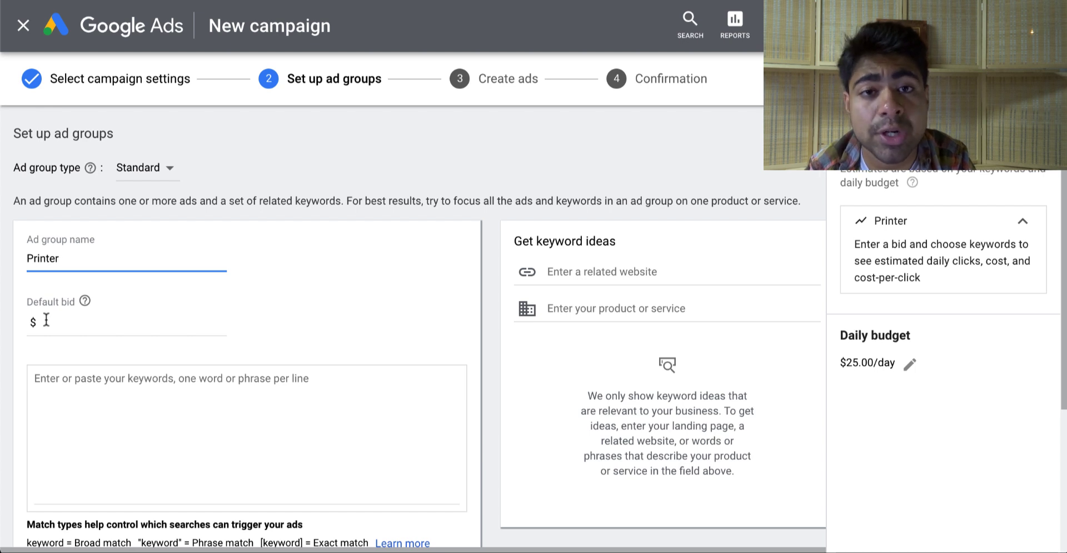
pyautogui.click(51, 320)
pyautogui.write('0.5')
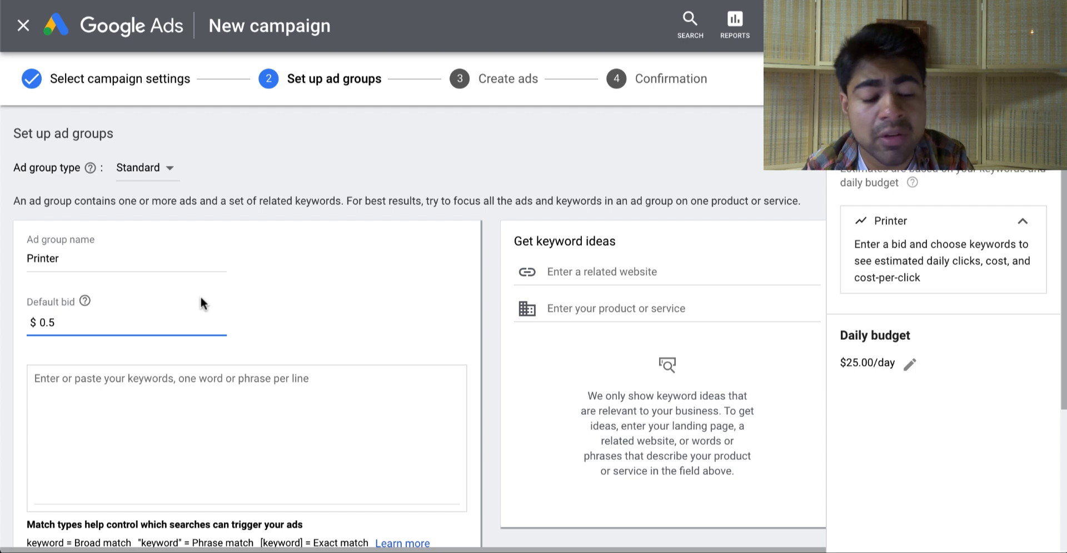
pyautogui.scroll(-1, 201, 303)
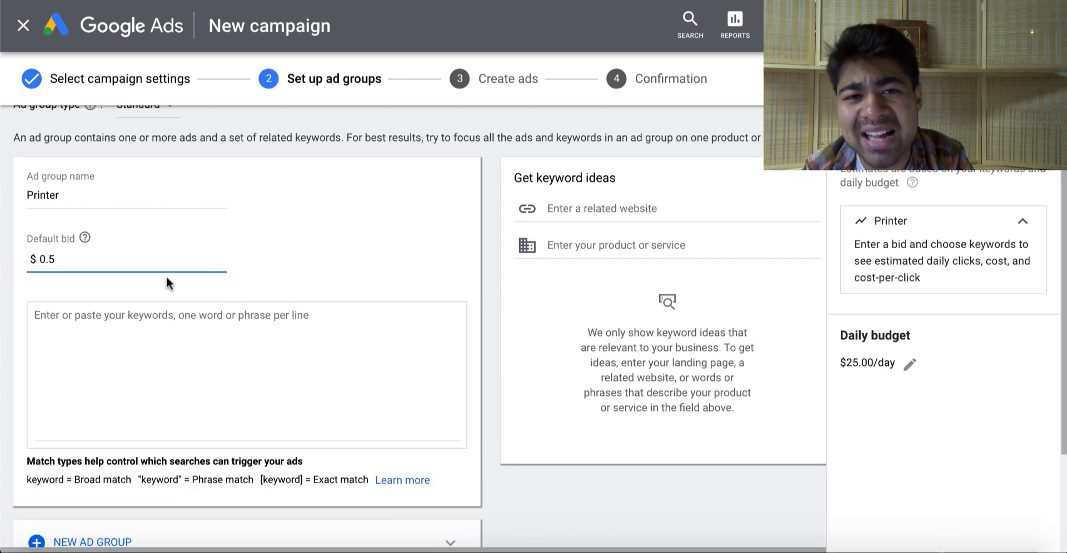
# Add the Printer ad group's keywords in exact, modified broad and phrase match: [printer], +printer and "printer".
pyautogui.click(165, 351)
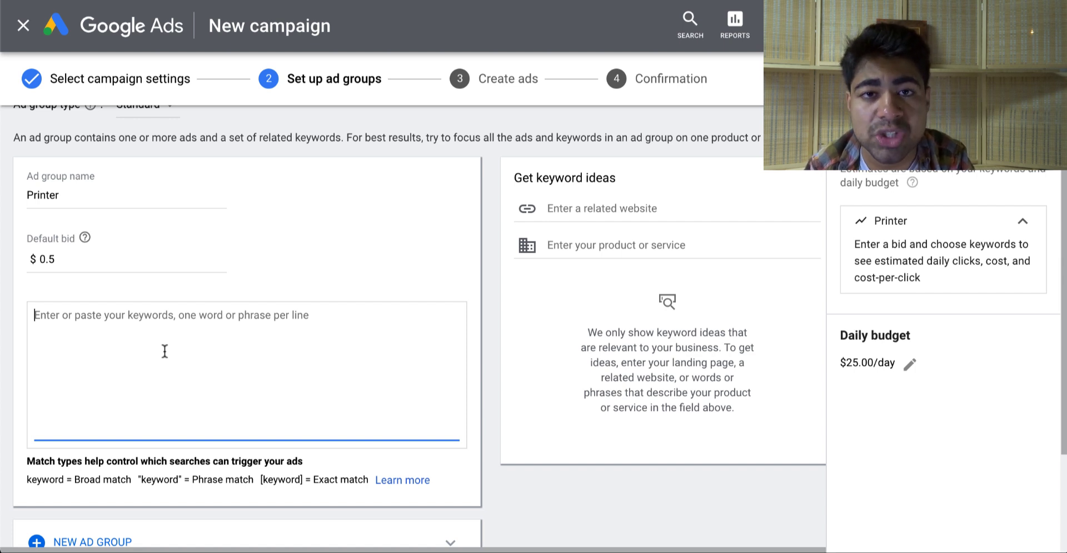
pyautogui.write('[')
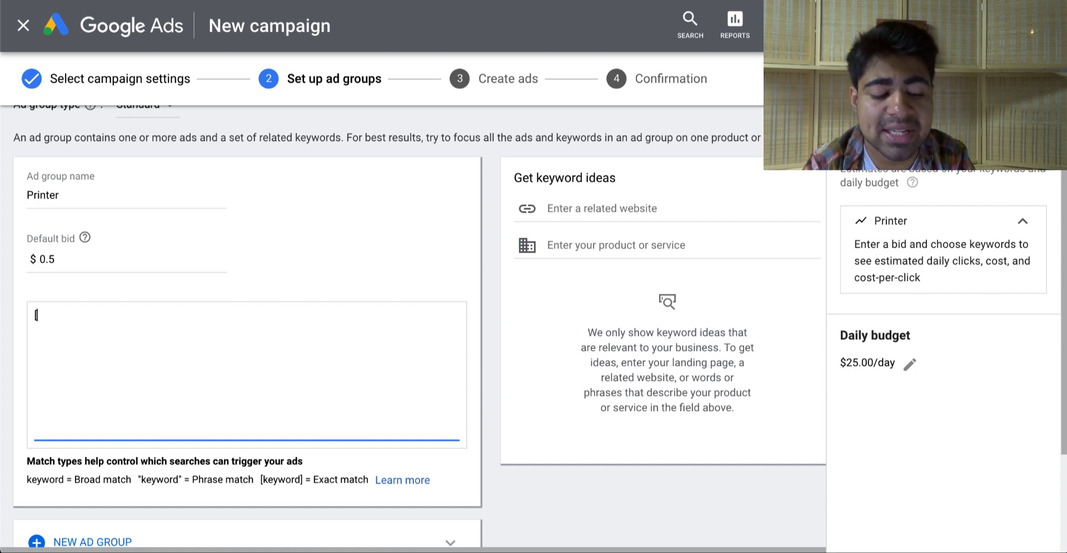
pyautogui.write('printer]')
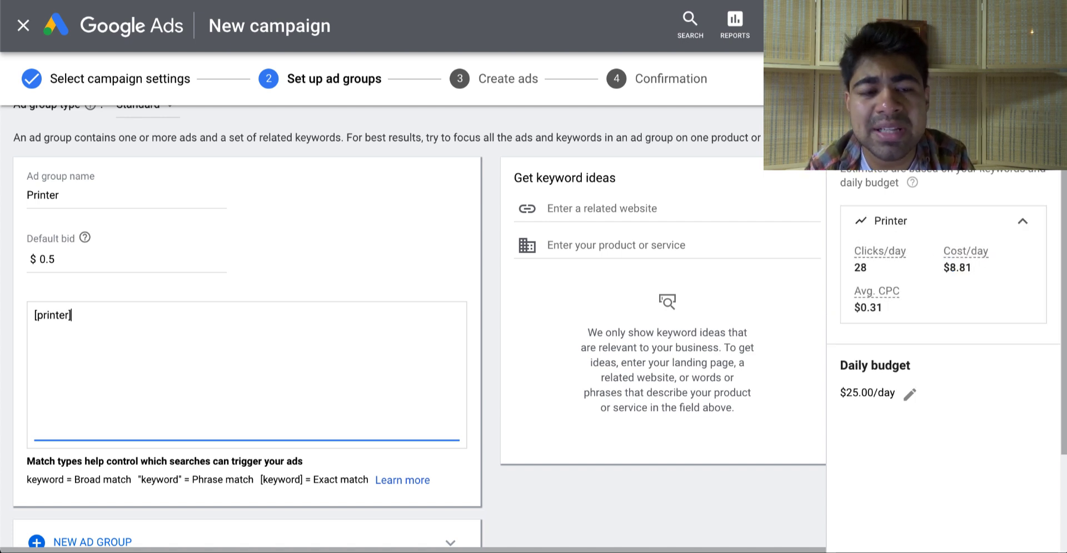
pyautogui.tripleClick(43, 314)
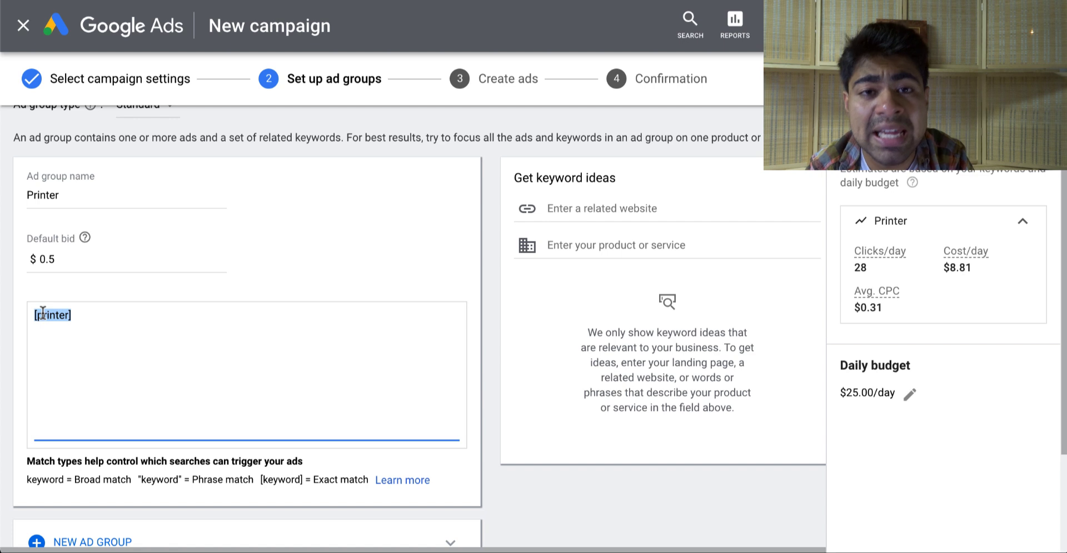
pyautogui.click(43, 314)
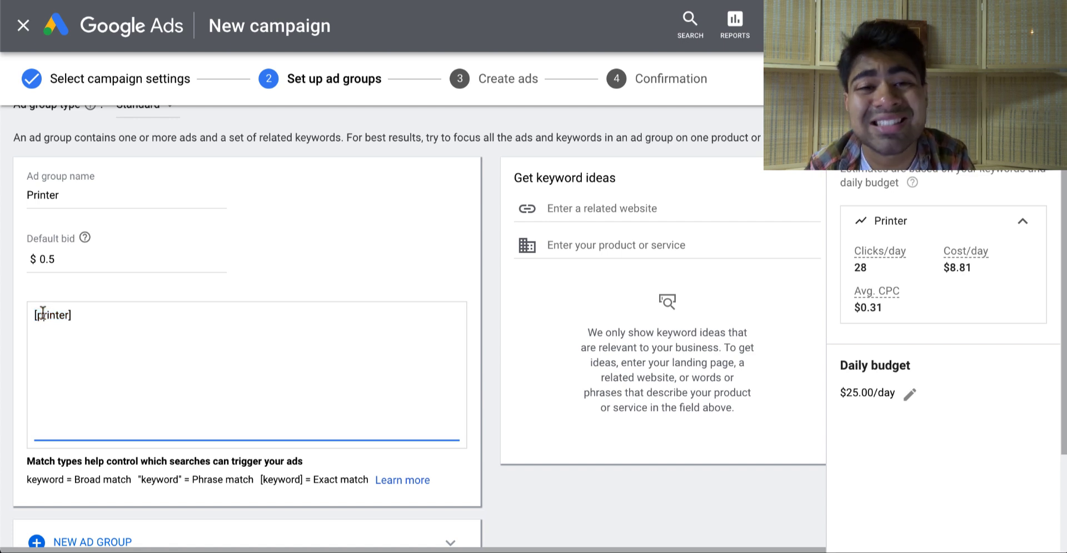
pyautogui.press('Return')
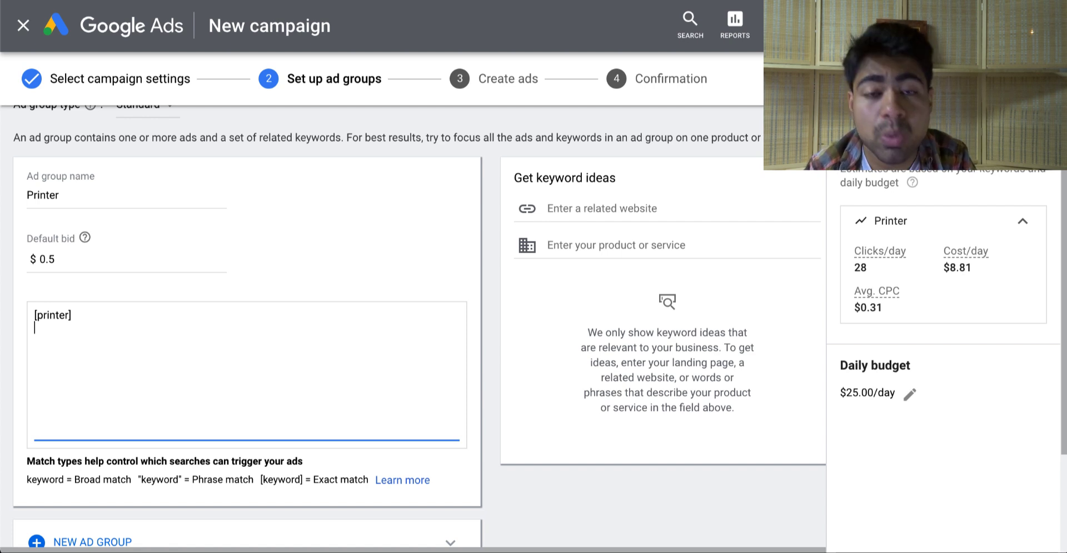
pyautogui.write('+')
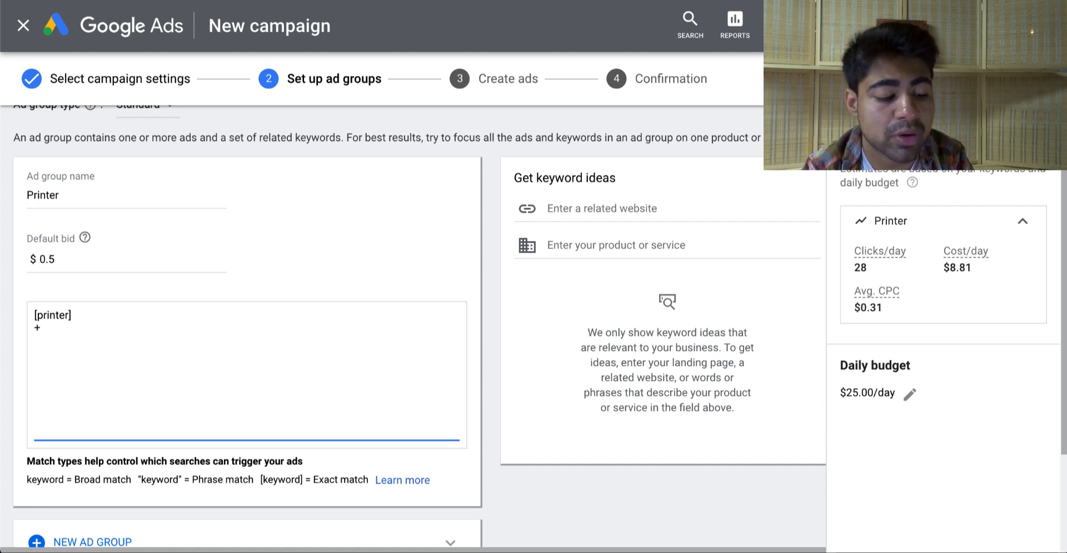
pyautogui.write('printer')
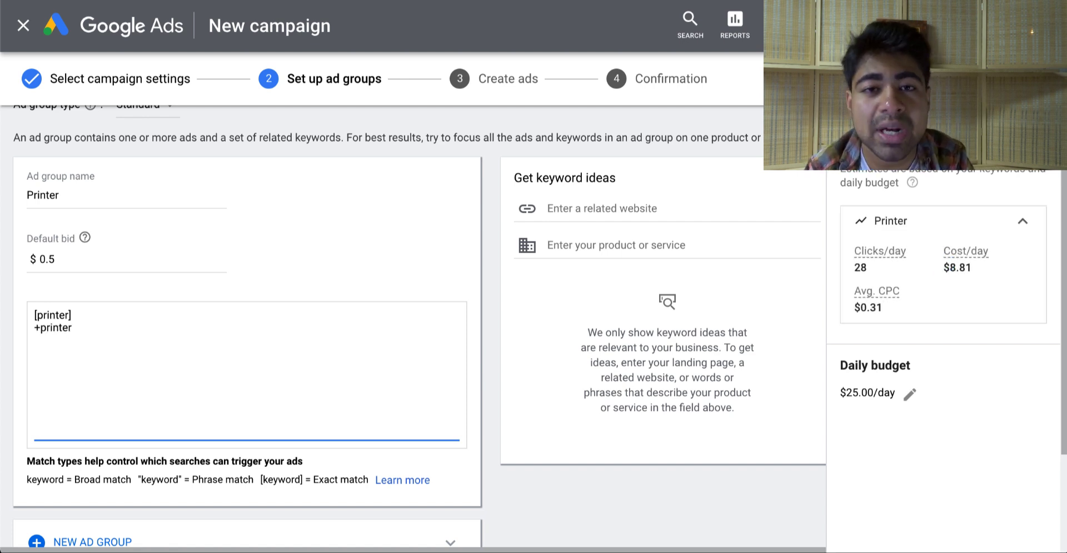
pyautogui.press('Return')
pyautogui.write('"printer"')
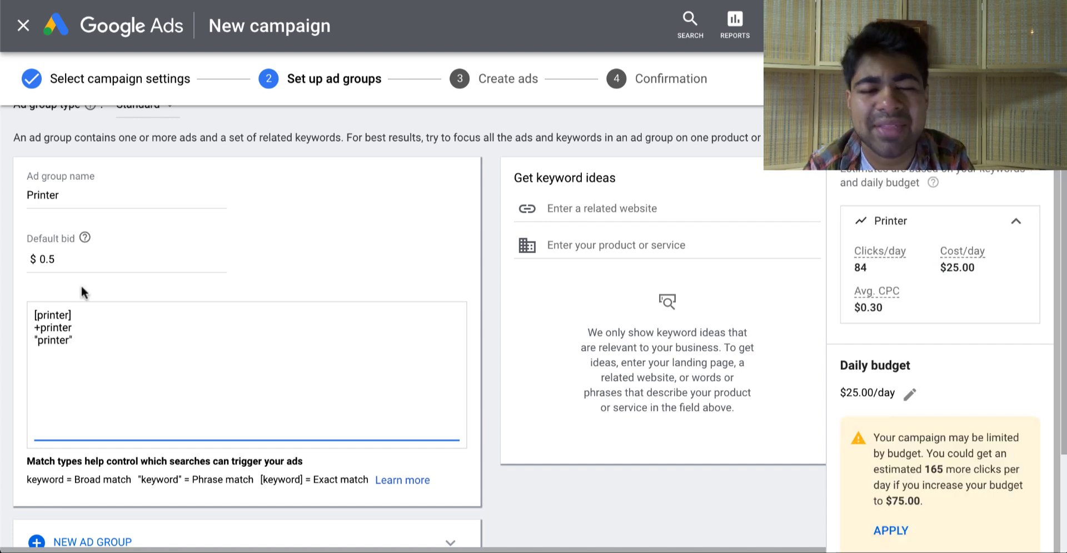
pyautogui.moveTo(93, 338); pyautogui.dragTo(26, 317)
pyautogui.click(106, 321)
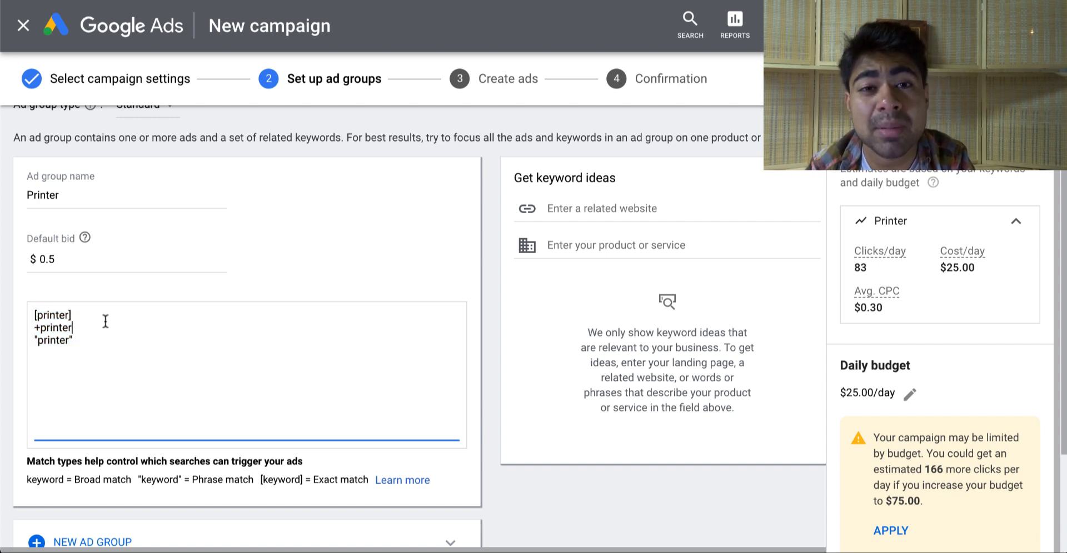
pyautogui.tripleClick(60, 315)
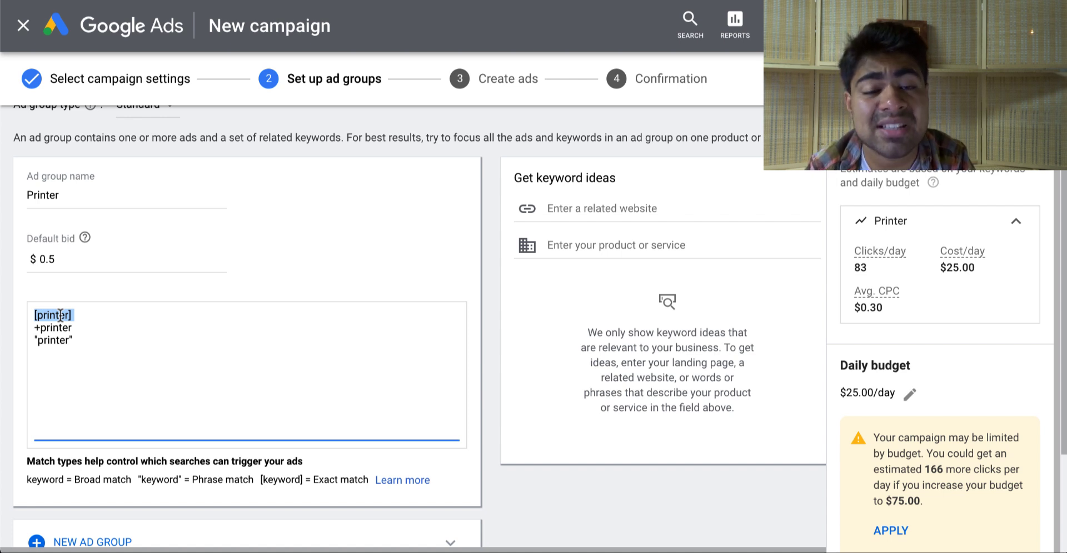
pyautogui.scroll(-1, 61, 315)
pyautogui.click(81, 336)
pyautogui.hotkey('ctrl', 'a')
pyautogui.click(64, 303)
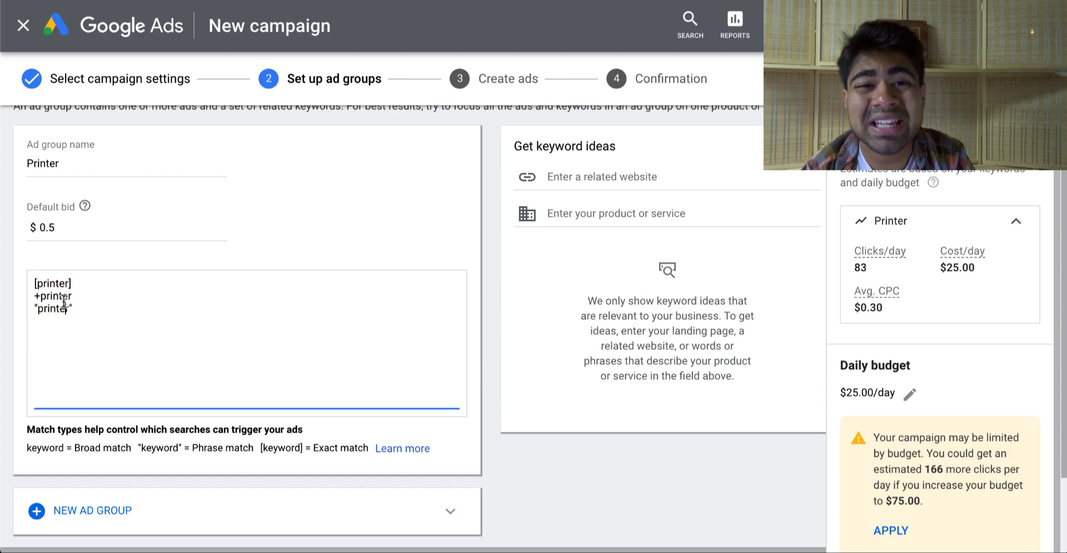
# Create a second ad group named "Wireless Printer" with a default bid of $0.5.
pyautogui.scroll(-3, 64, 303)
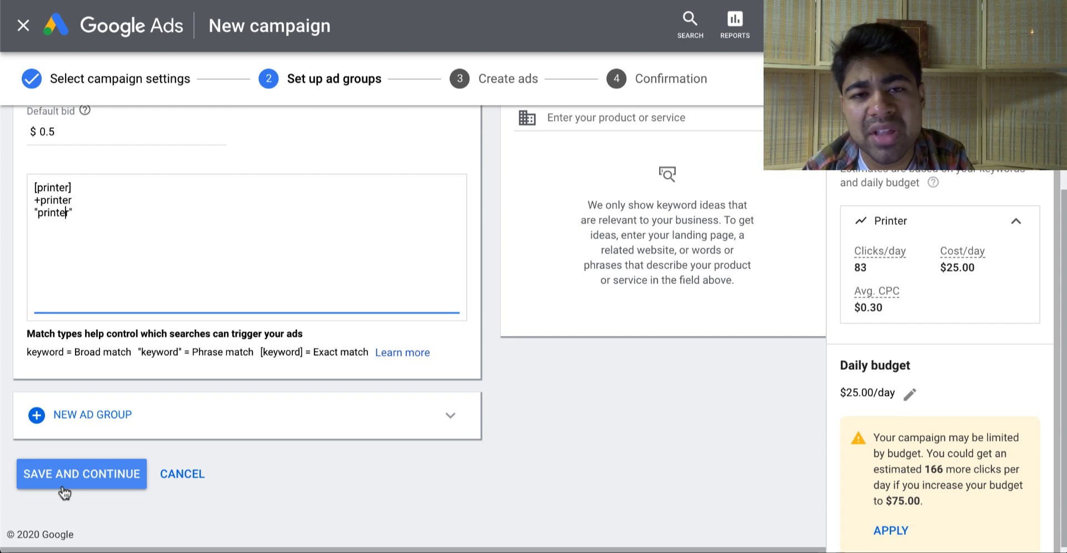
pyautogui.click(49, 414)
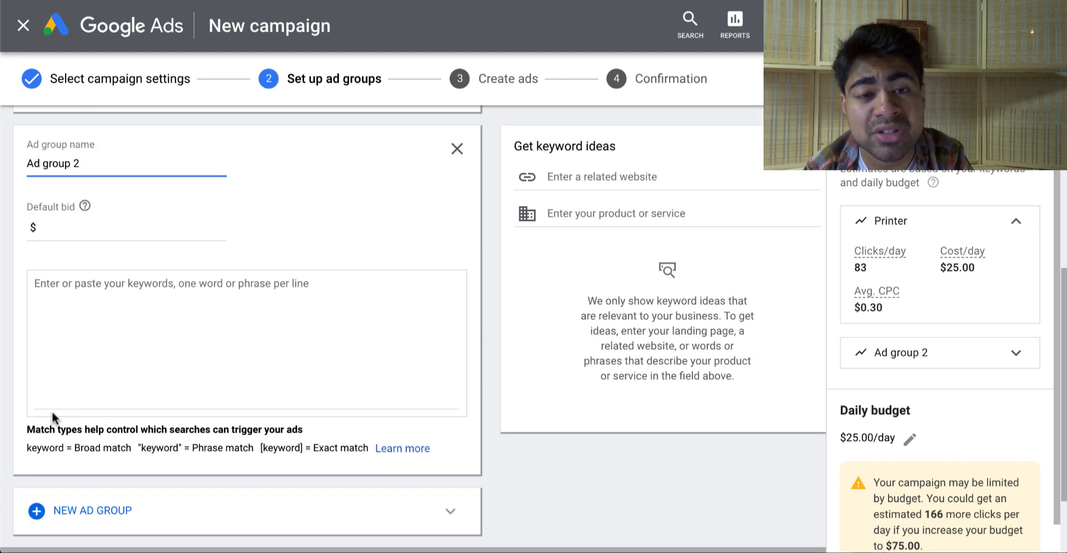
pyautogui.tripleClick(78, 163)
pyautogui.write('Wireless P')
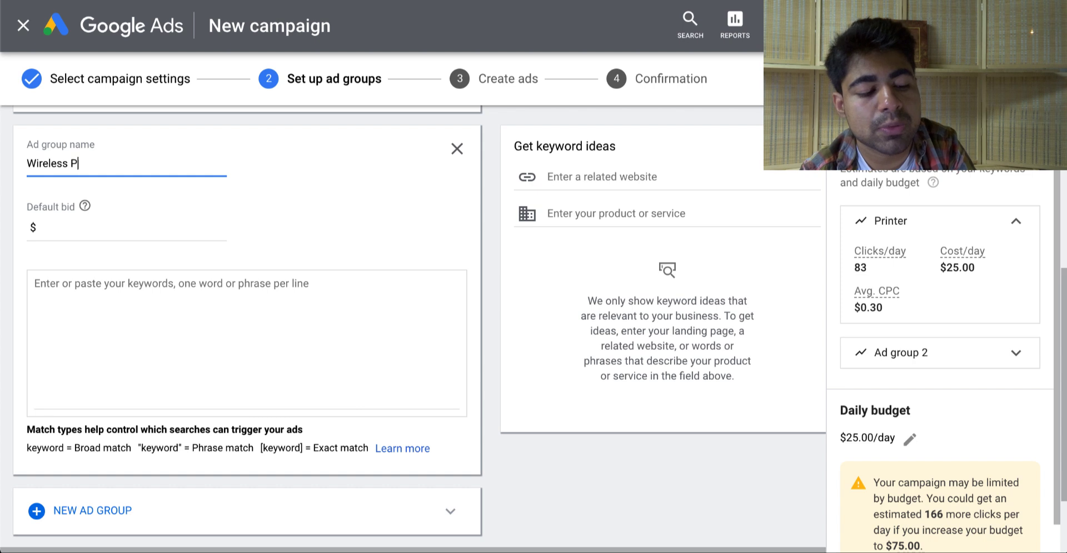
pyautogui.write('rinter')
pyautogui.click(84, 227)
pyautogui.write('0.5')
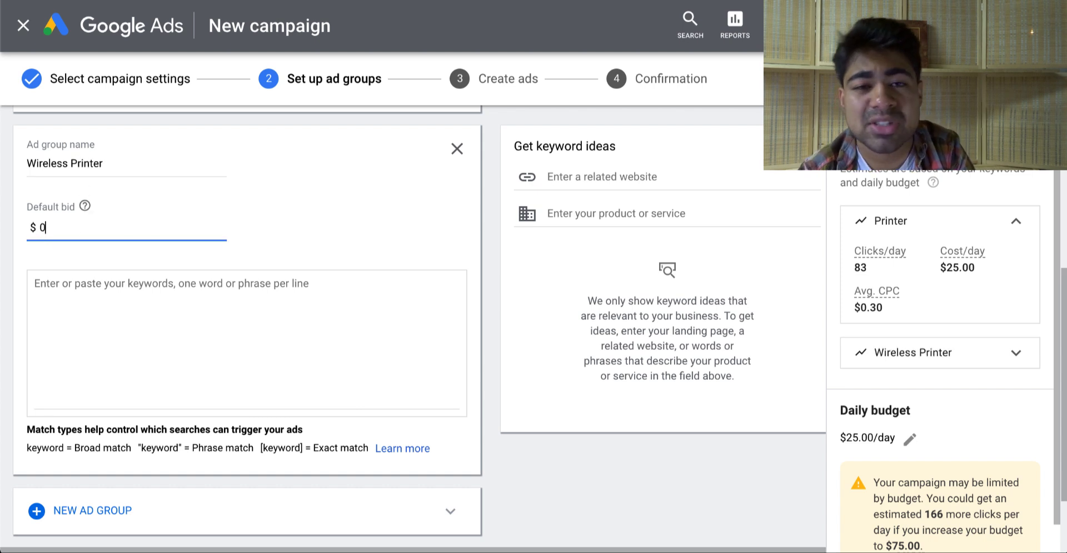
# Add the exact and phrase match keywords [wireless printer] and "wireless printer" to the Wireless Printer ad group.
pyautogui.click(100, 347)
pyautogui.write('[wireless printer]')
pyautogui.press('Return')
pyautogui.write('"')
pyautogui.write('wireless pri')
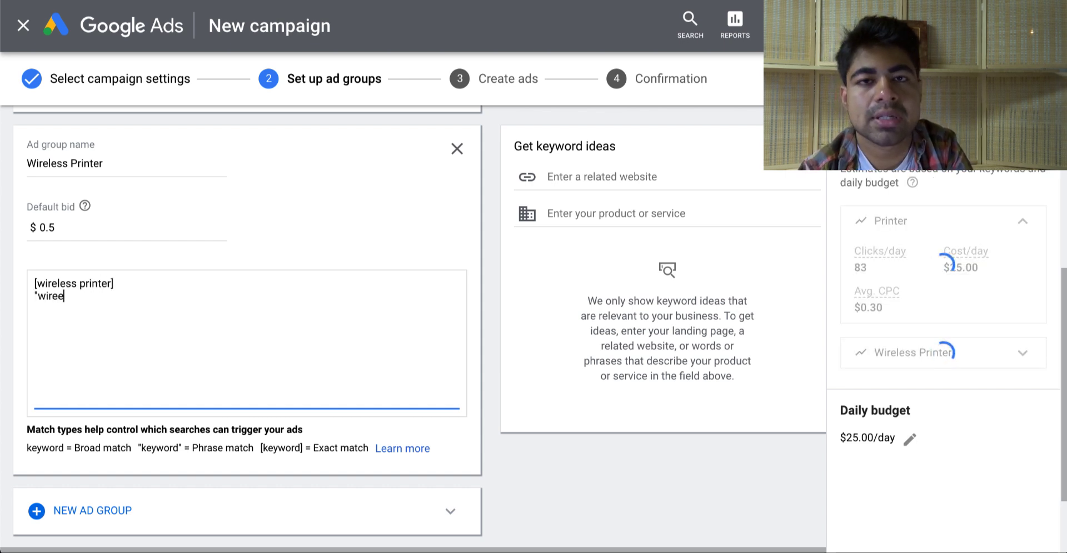
pyautogui.write('nter"')
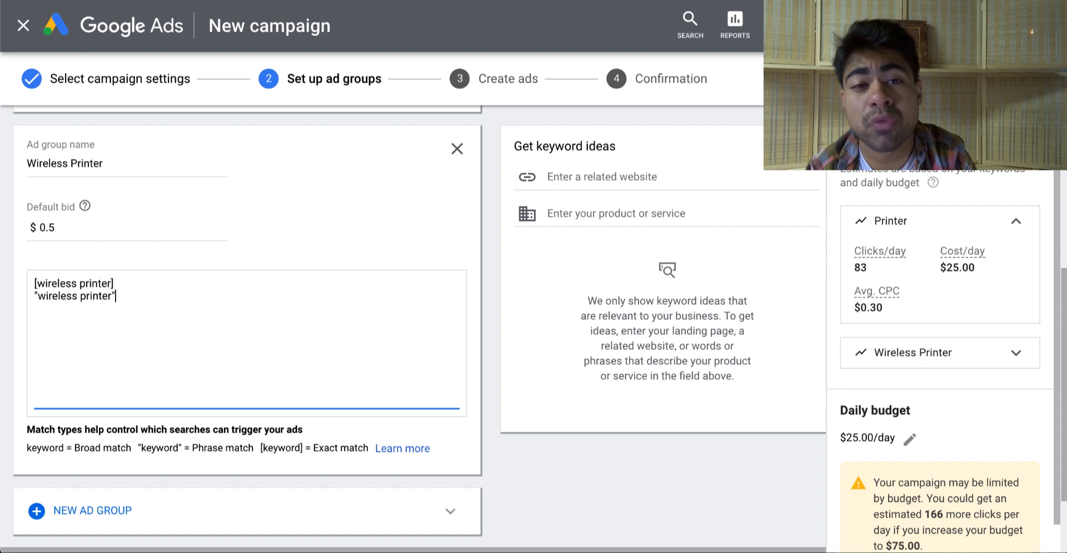
# Compare the keyword match types of the Printer and Wireless Printer ad groups.
pyautogui.scroll(3, 99, 367)
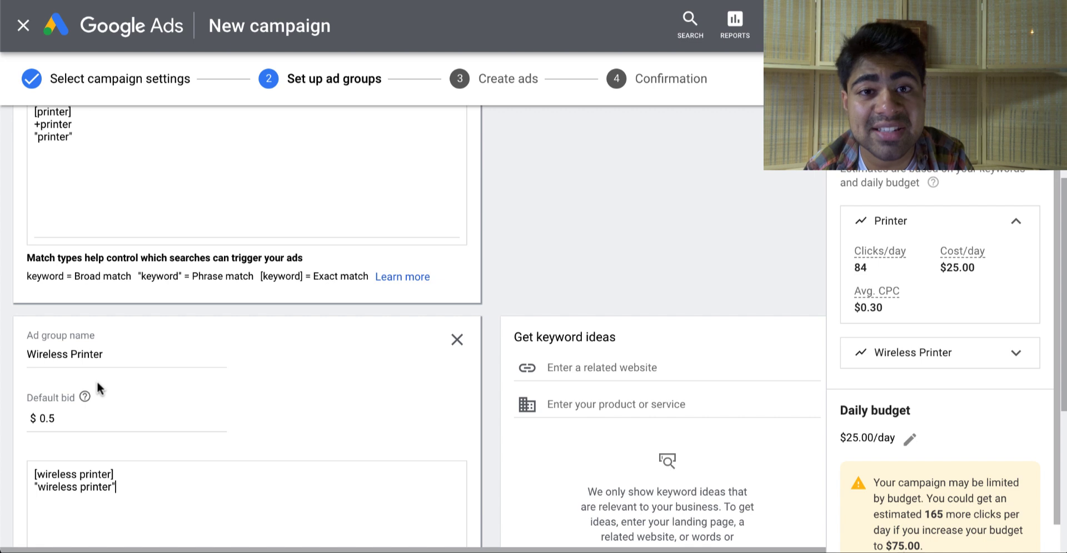
pyautogui.scroll(2, 98, 386)
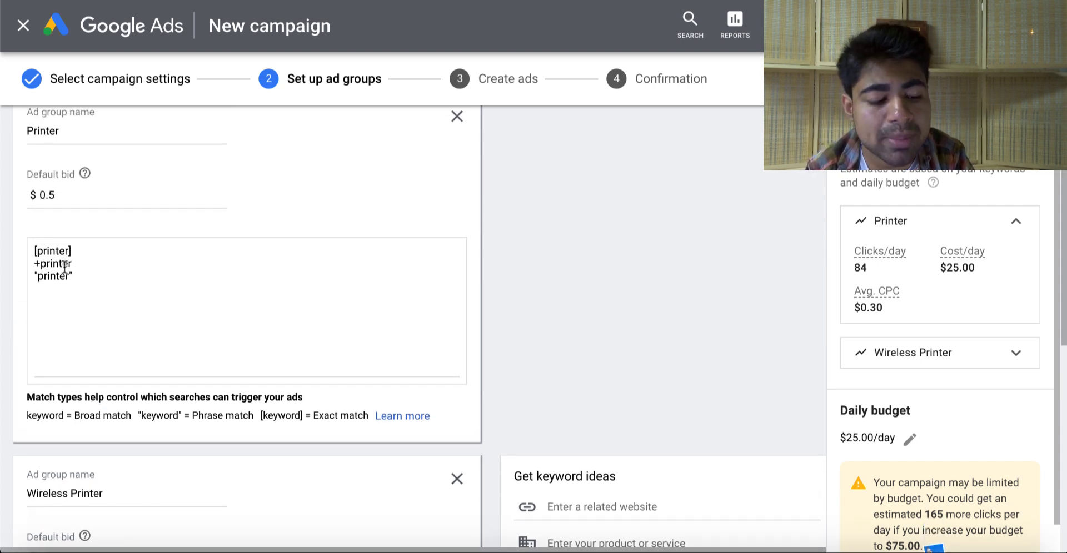
pyautogui.moveTo(75, 276); pyautogui.dragTo(29, 277)
pyautogui.click(67, 278)
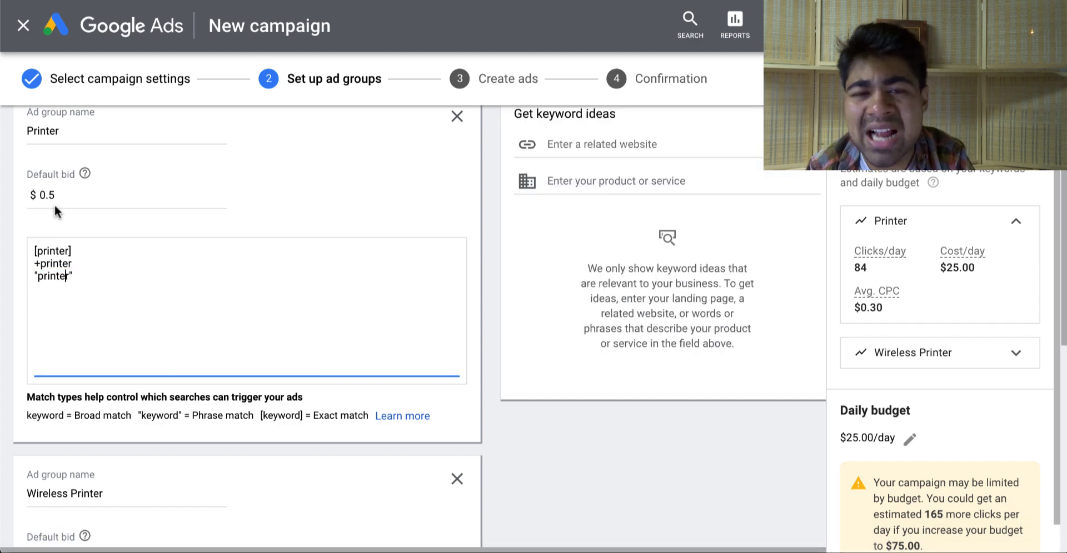
pyautogui.scroll(1, 76, 309)
pyautogui.scroll(-4, 100, 360)
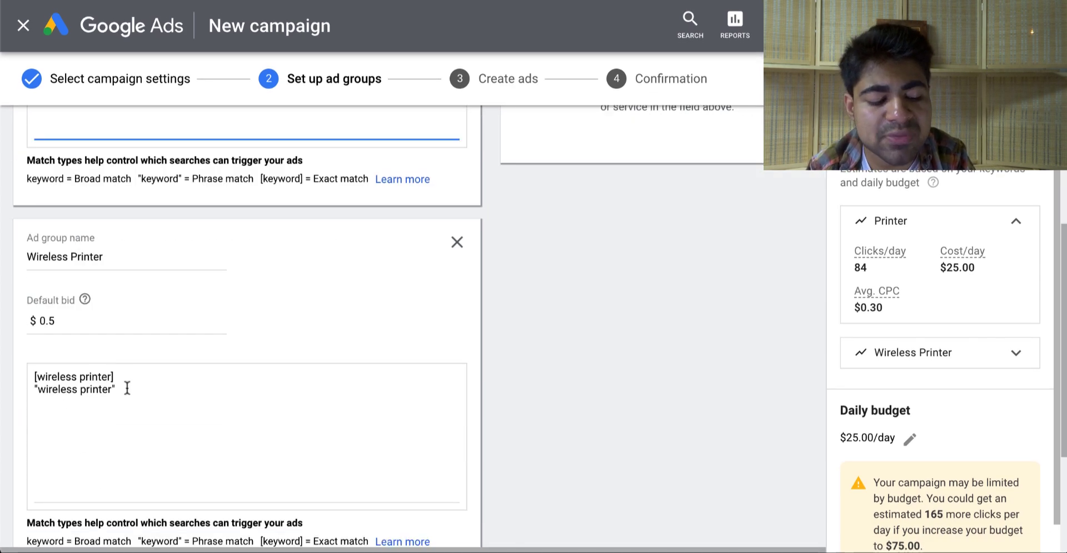
pyautogui.moveTo(126, 387); pyautogui.dragTo(35, 385)
pyautogui.click(36, 387)
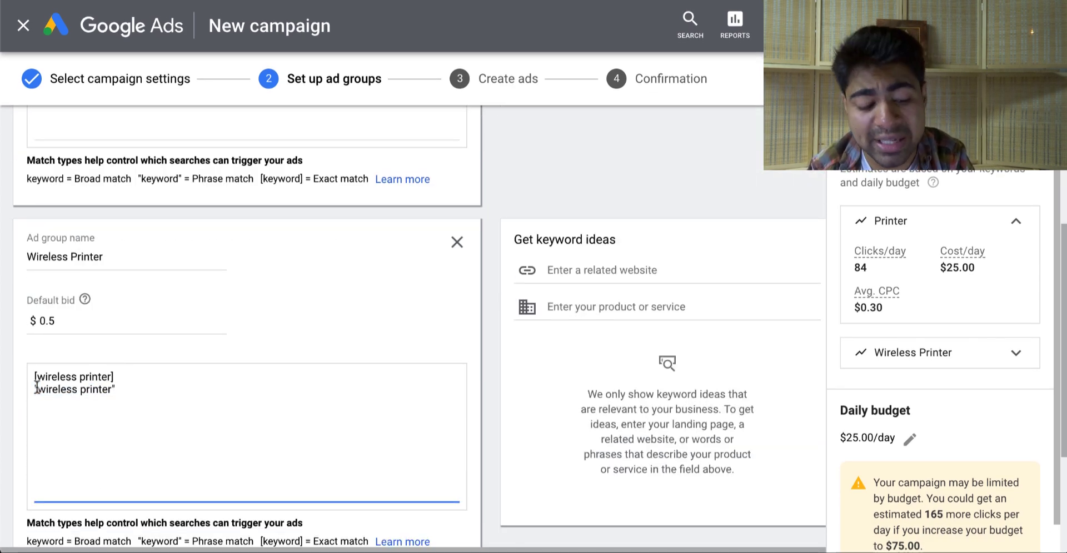
# Save the two ad groups and continue to creating the ads.
pyautogui.scroll(-2, 36, 387)
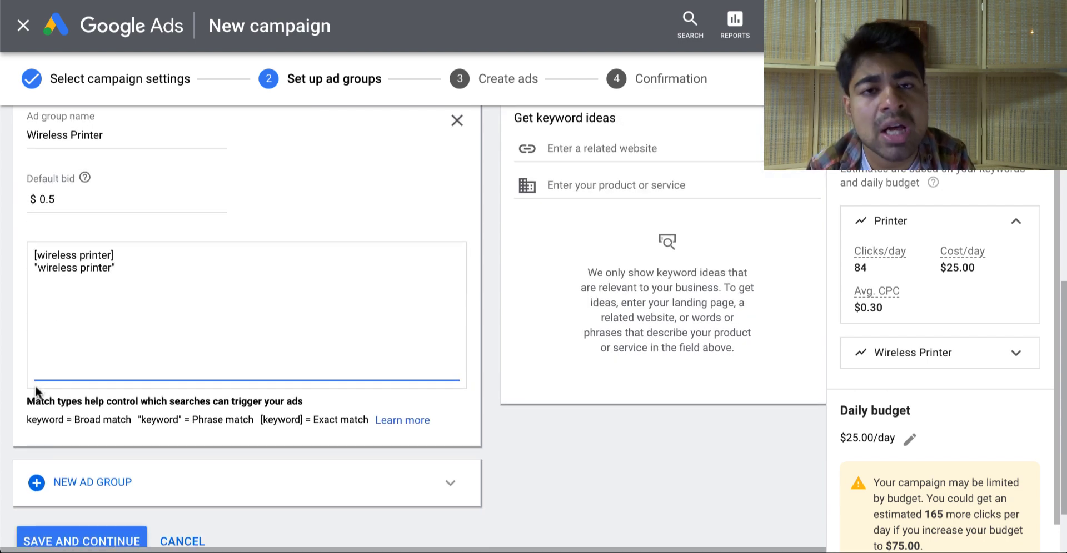
pyautogui.scroll(-1, 35, 386)
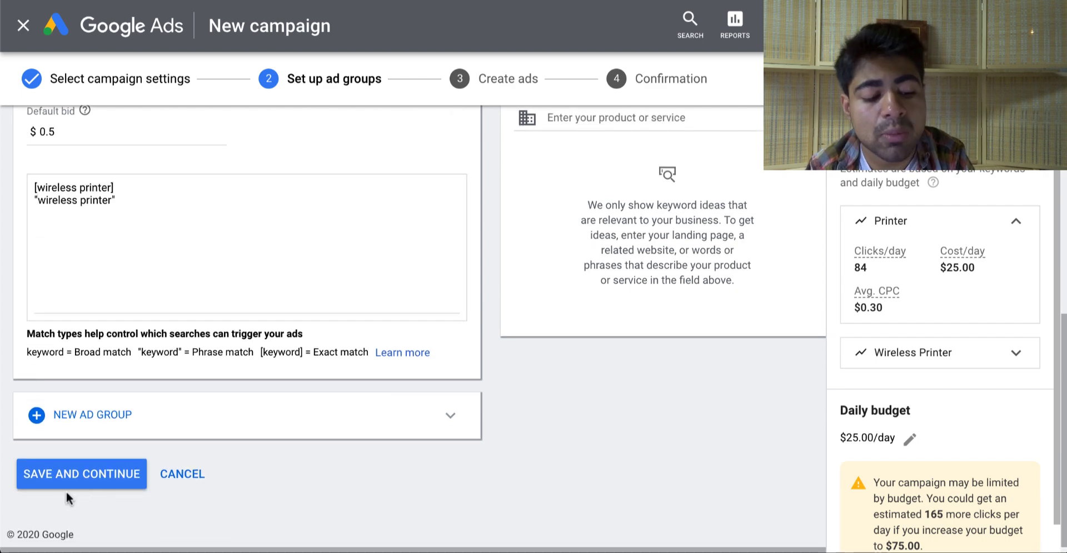
pyautogui.click(68, 481)
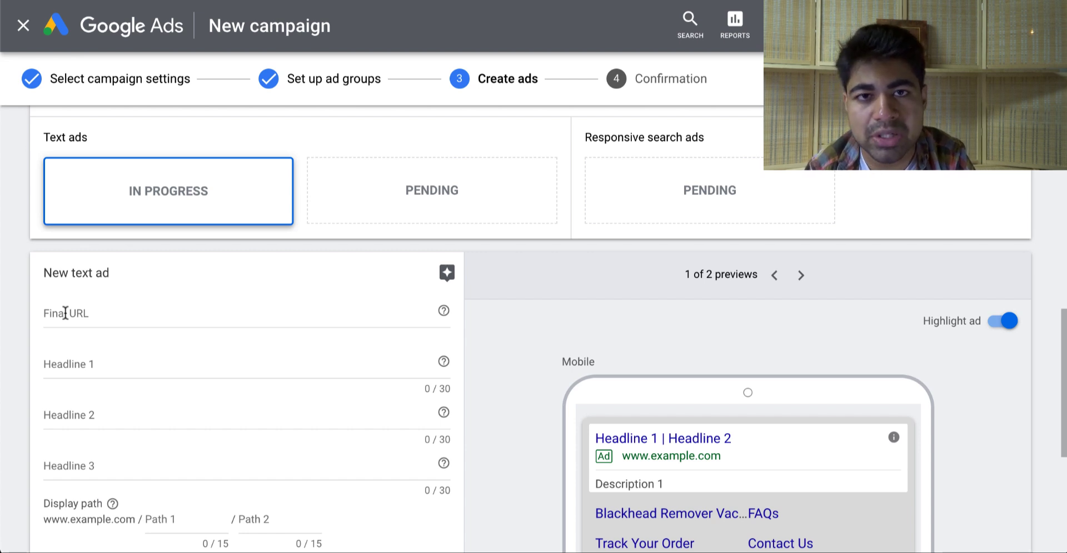
# Enter "Wireless Printer" as Headline 1 of the Wireless Printer ad group's text ad, correcting the spelling.
pyautogui.scroll(3, 65, 314)
pyautogui.click(71, 278)
pyautogui.click(102, 272)
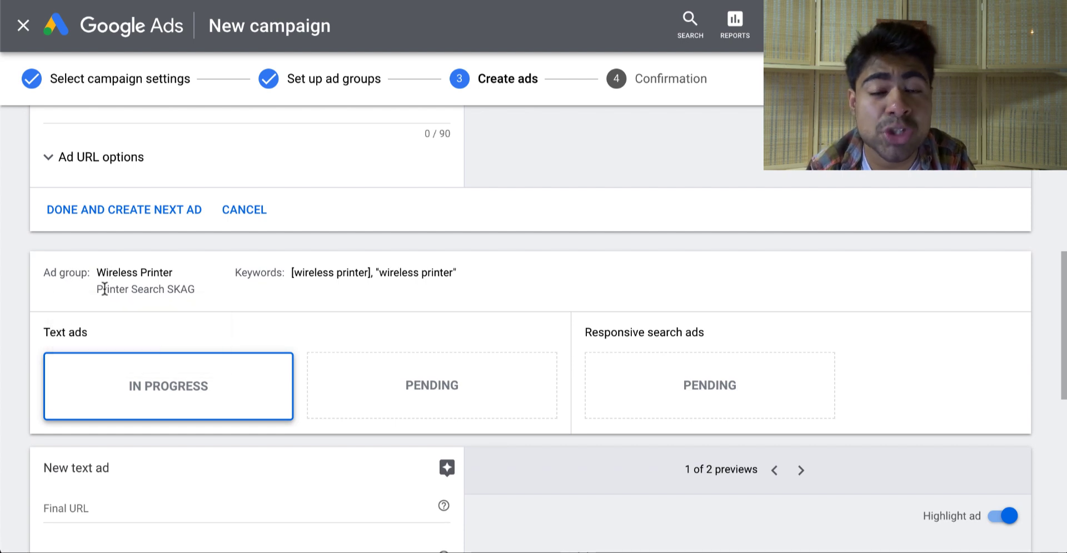
pyautogui.scroll(-7, 104, 289)
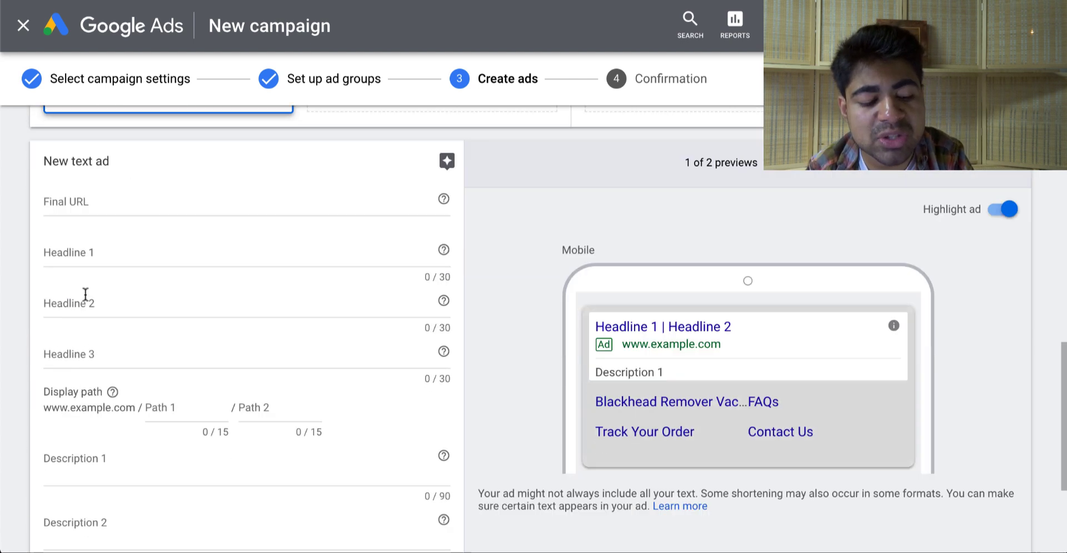
pyautogui.click(82, 234)
pyautogui.click(82, 189)
pyautogui.write('Wir')
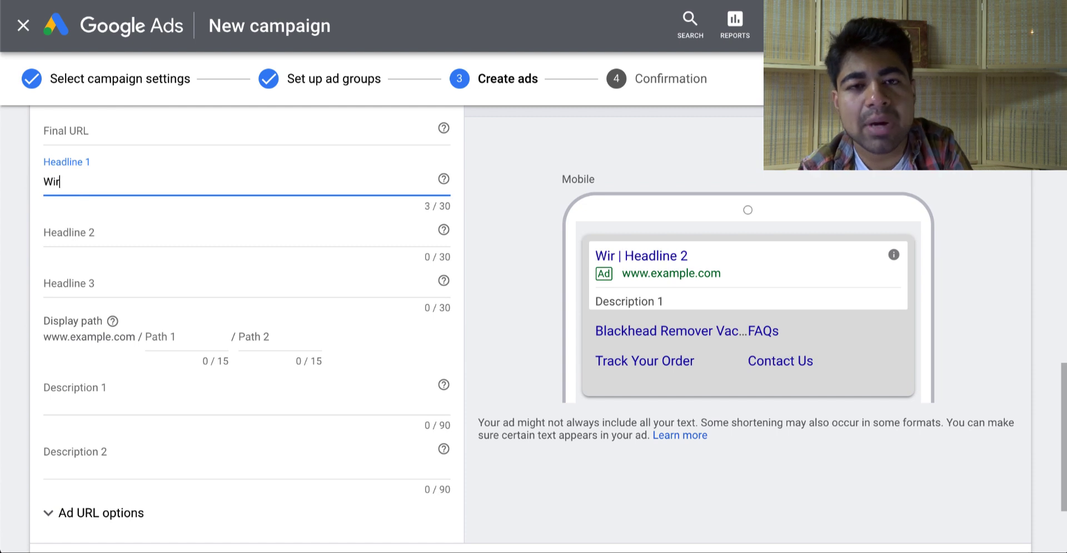
pyautogui.write('eles Printer')
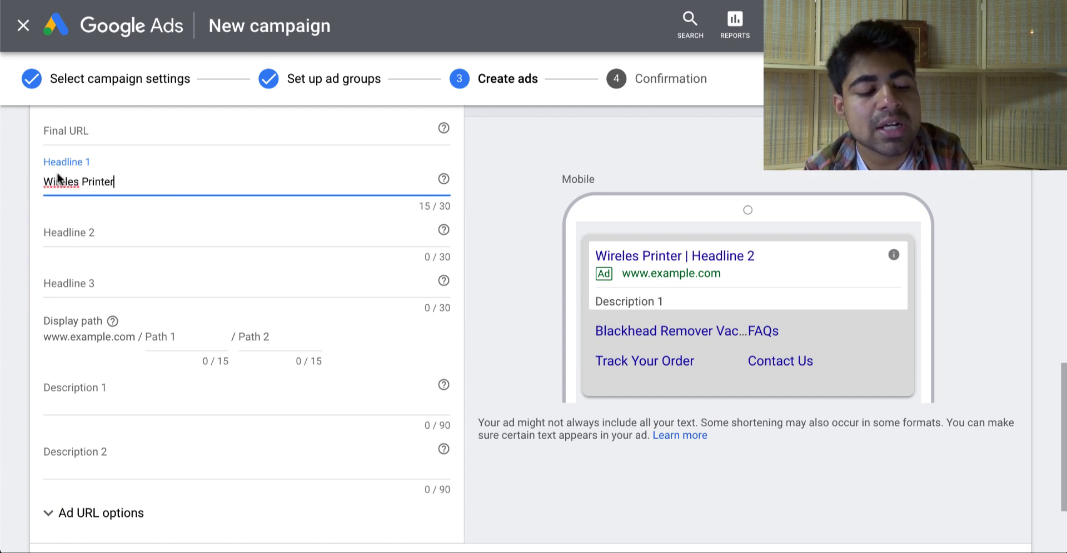
pyautogui.rightClick(81, 189)
pyautogui.click(83, 189)
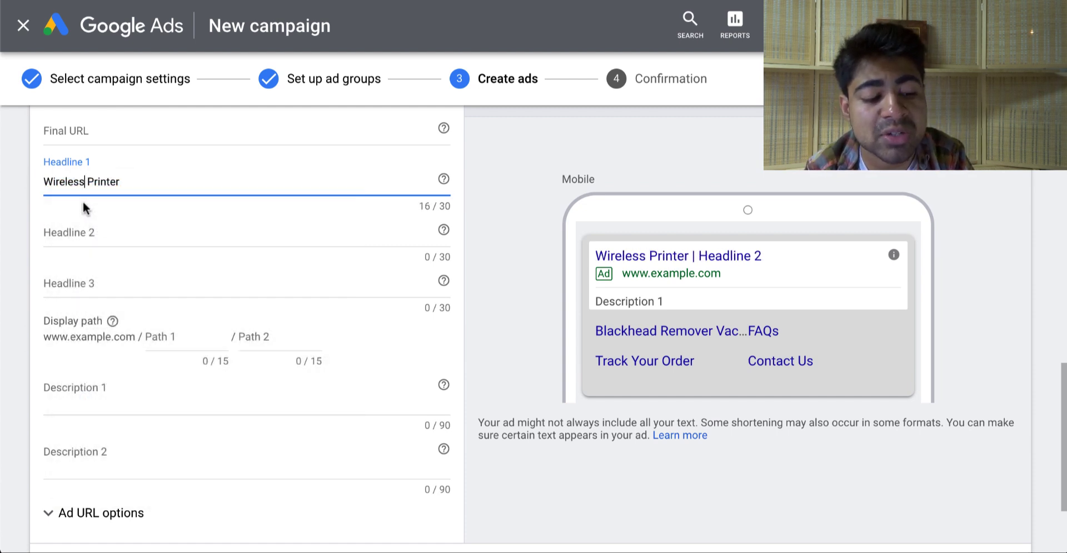
# Enter "Printer" as Headline 1 of the Printer ad group's text ad.
pyautogui.scroll(-1, 99, 376)
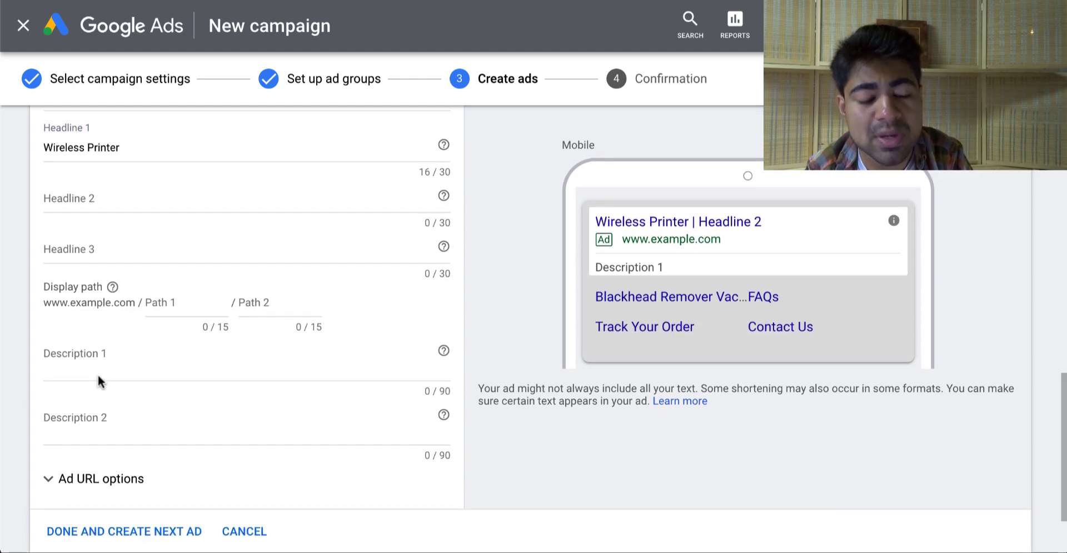
pyautogui.scroll(5, 108, 421)
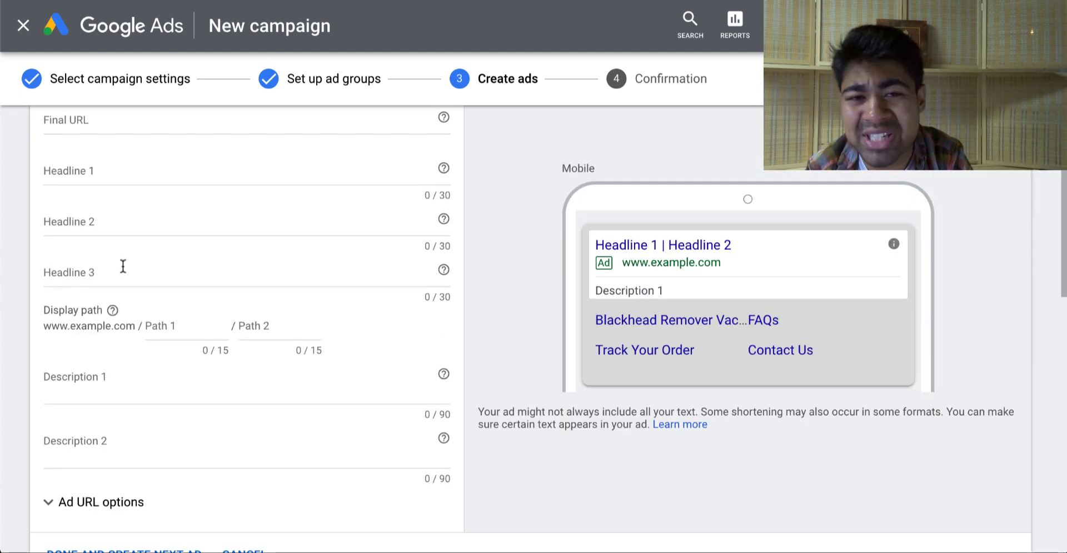
pyautogui.scroll(3, 123, 266)
pyautogui.scroll(2, 122, 266)
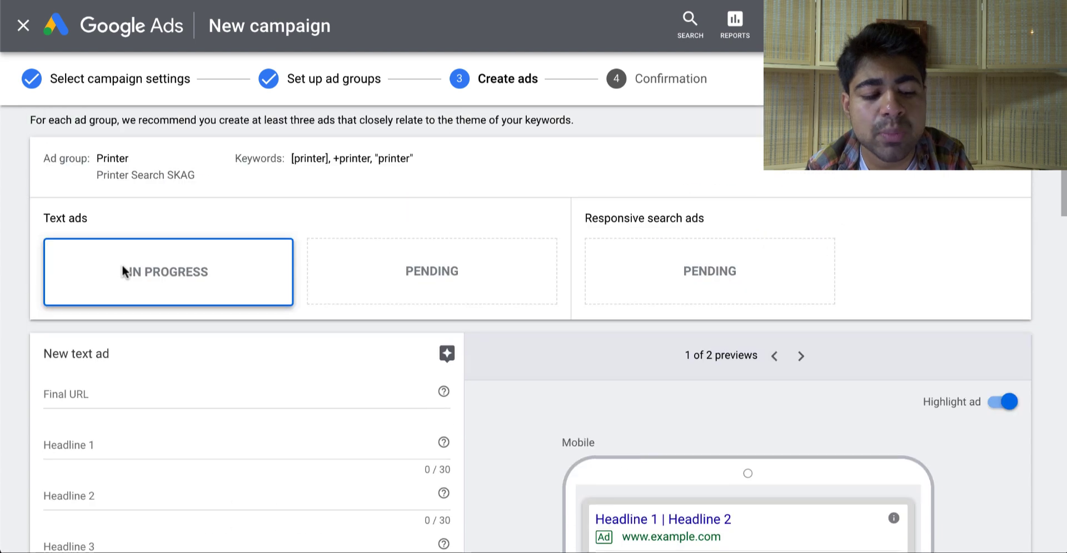
pyautogui.doubleClick(383, 160)
pyautogui.scroll(-1, 338, 302)
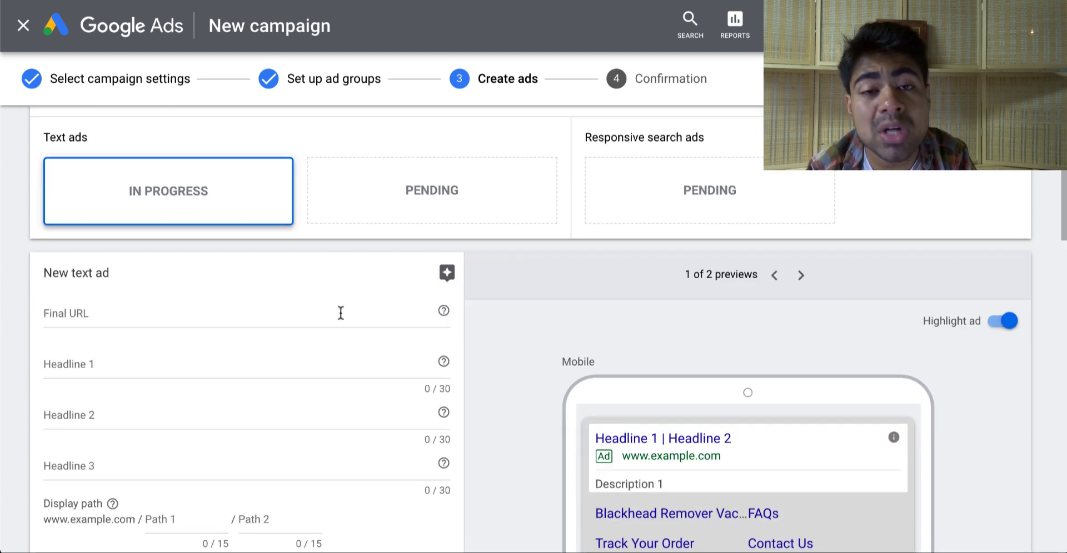
pyautogui.click(301, 362)
pyautogui.write('Printer')
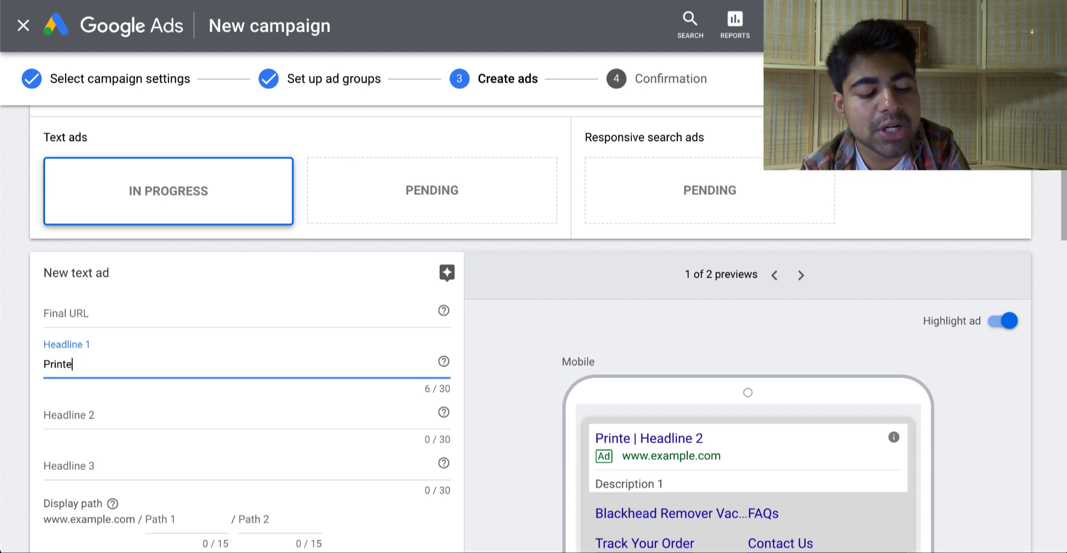
# Enter "Printer" as Description 1 of the Printer ad group's text ad.
pyautogui.scroll(-2, 184, 250)
pyautogui.scroll(-1, 141, 383)
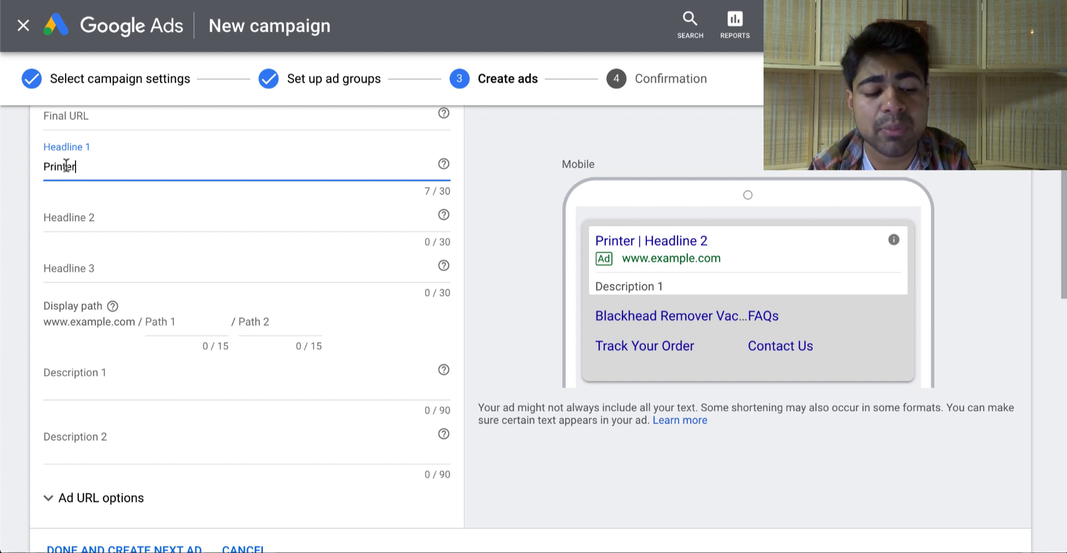
pyautogui.scroll(-2, 69, 283)
pyautogui.click(78, 286)
pyautogui.write('Printer')
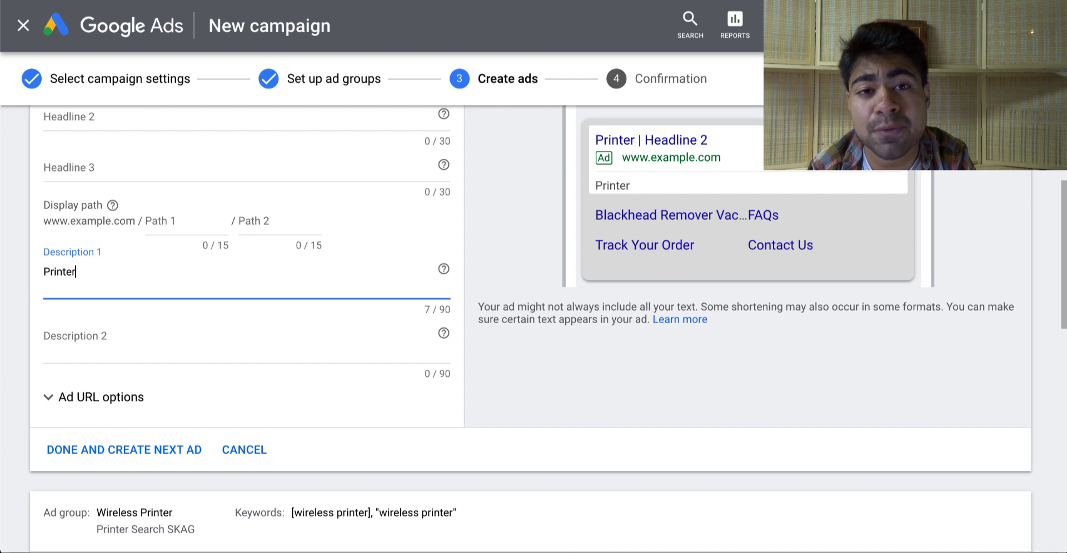
# Switch to the SKAGS tutorial outline in Google Docs.
pyautogui.hotkey('ctrl', 'Tab')
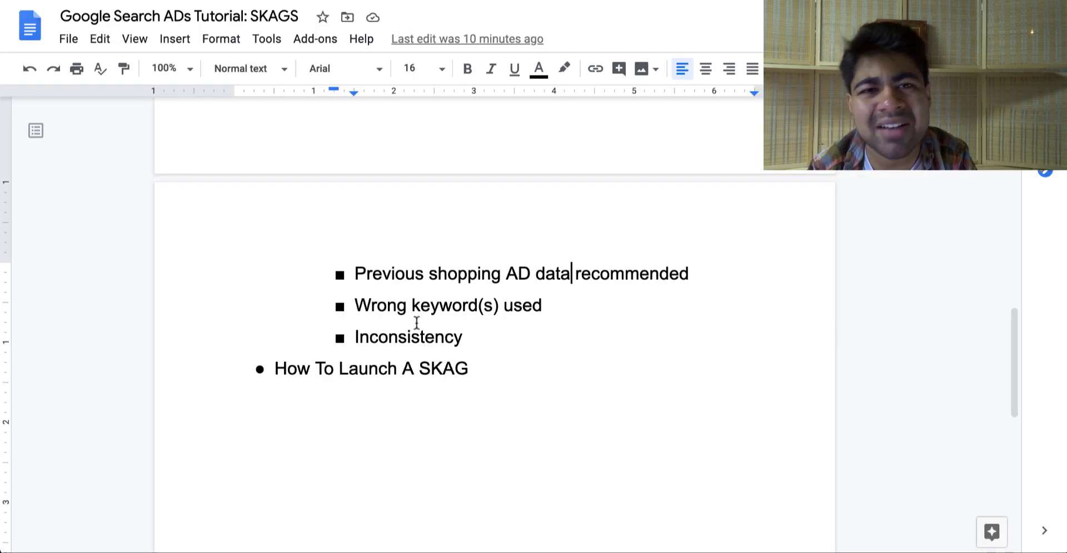